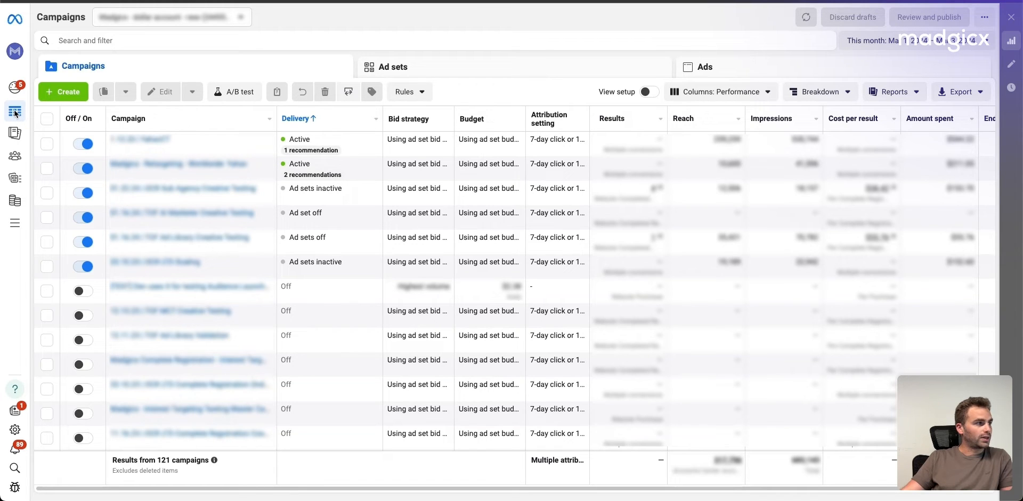
Step: Create a new campaign with the Auction buying type, the Sales objective and the manual sales campaign setup
{"action": "mouse_move", "coordinate": [15, 113]}
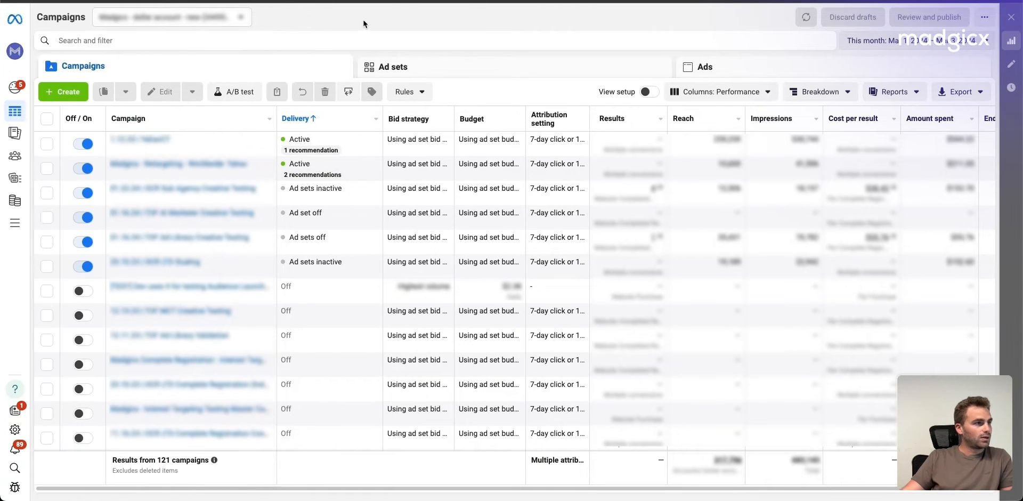
{"action": "left_click", "coordinate": [68, 93]}
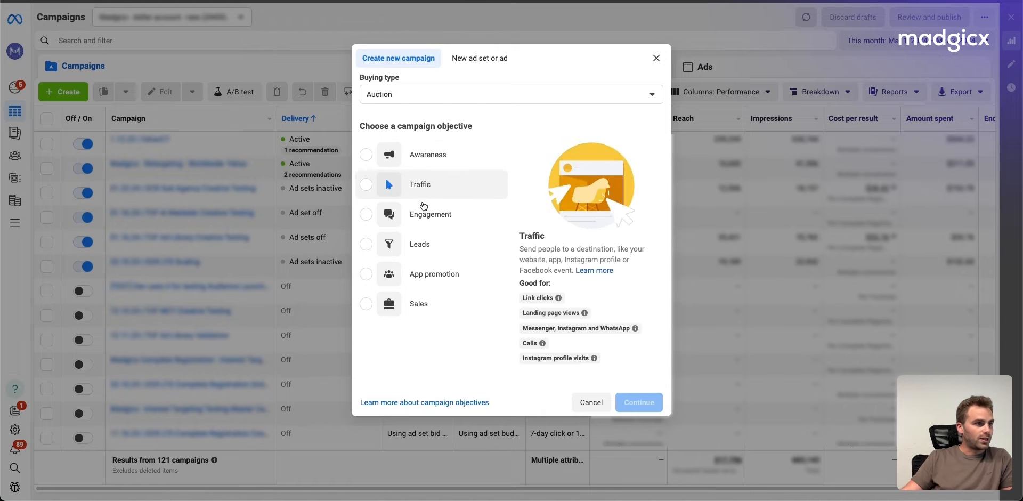
{"action": "left_click", "coordinate": [438, 94]}
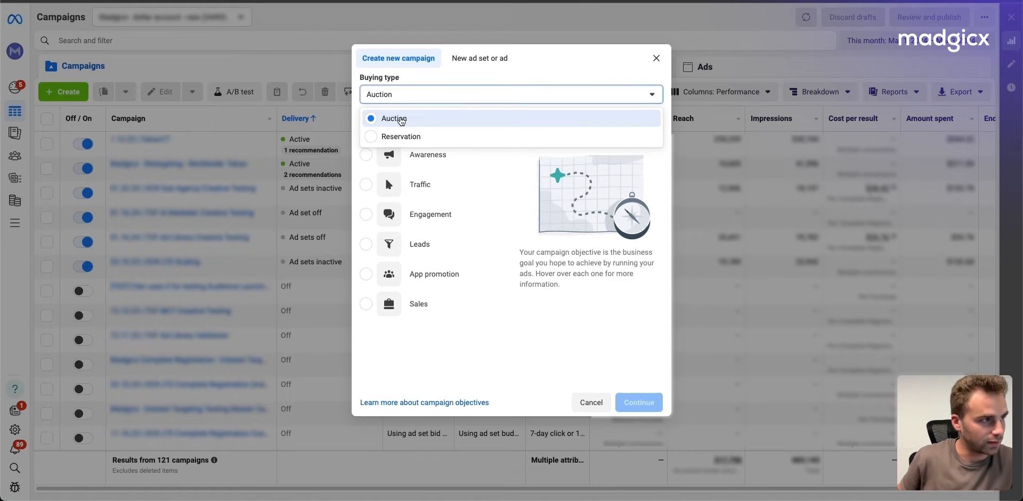
{"action": "left_click", "coordinate": [469, 341]}
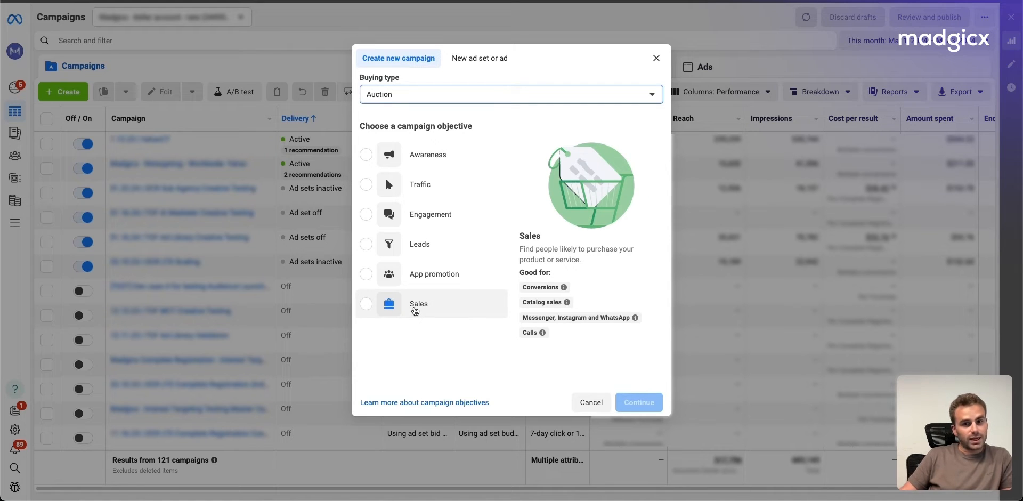
{"action": "left_click", "coordinate": [416, 305]}
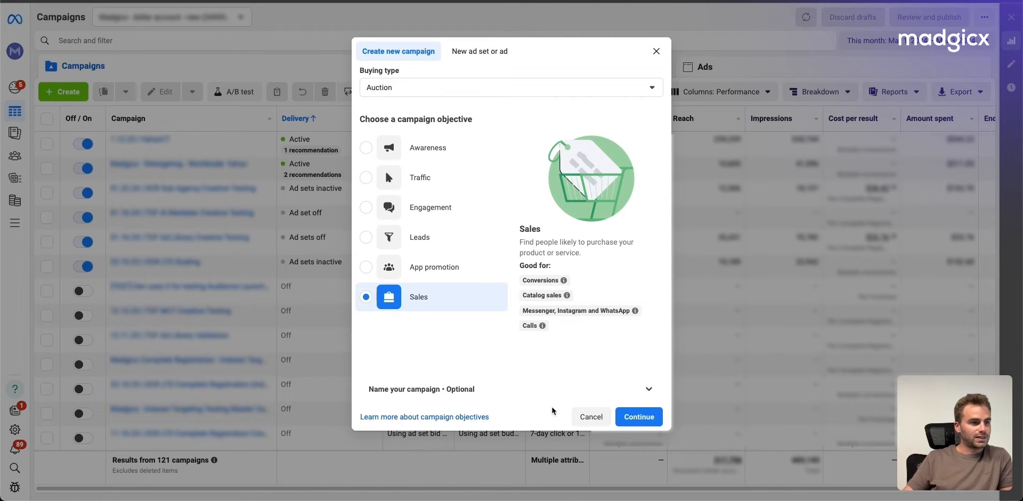
{"action": "left_click", "coordinate": [651, 418]}
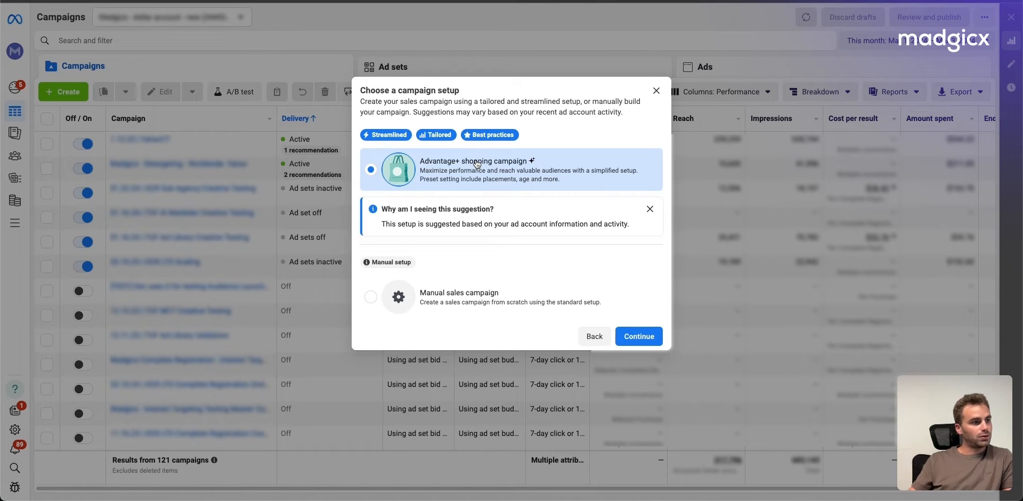
{"action": "left_click", "coordinate": [495, 296]}
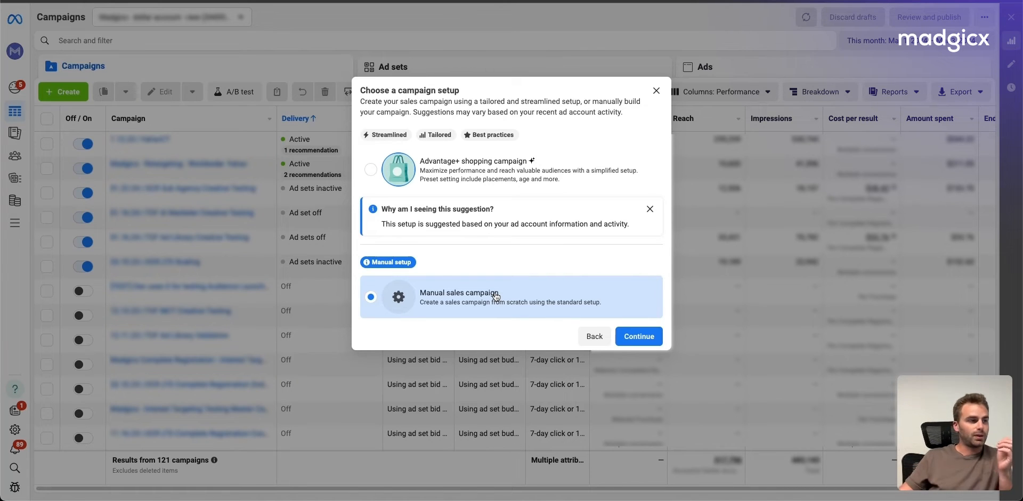
{"action": "left_click", "coordinate": [660, 342]}
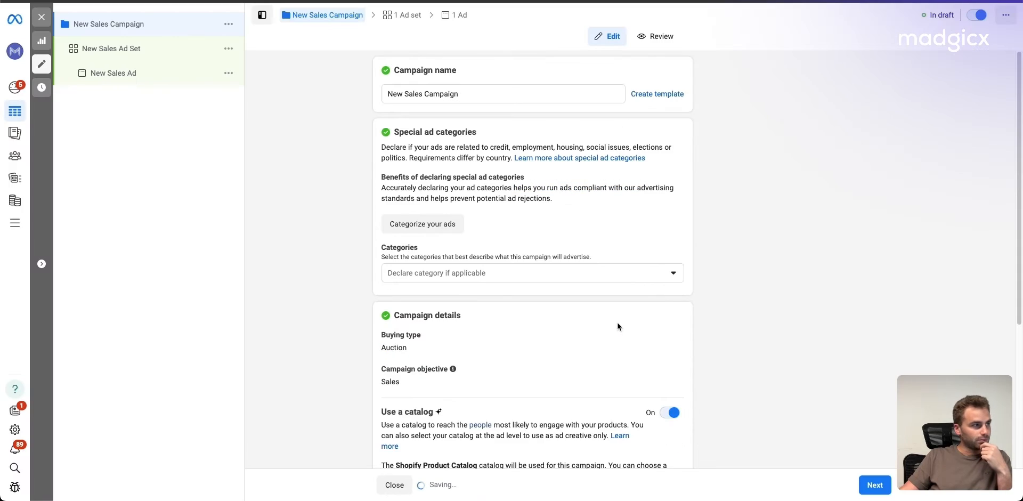
Step: Turn off catalog use in the campaign details and continue to the ad set settings
{"action": "left_click_drag", "start_coordinate": [510, 100], "coordinate": [354, 97]}
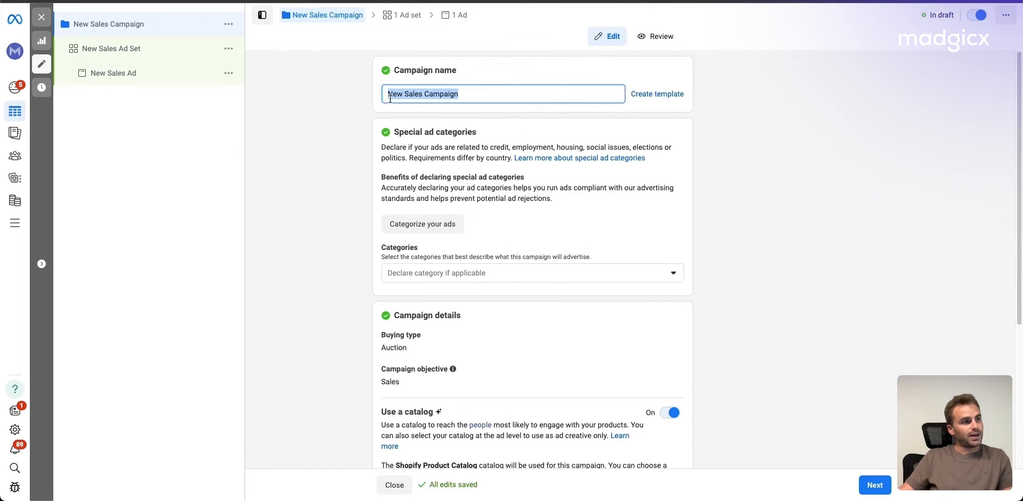
{"action": "left_click", "coordinate": [489, 92]}
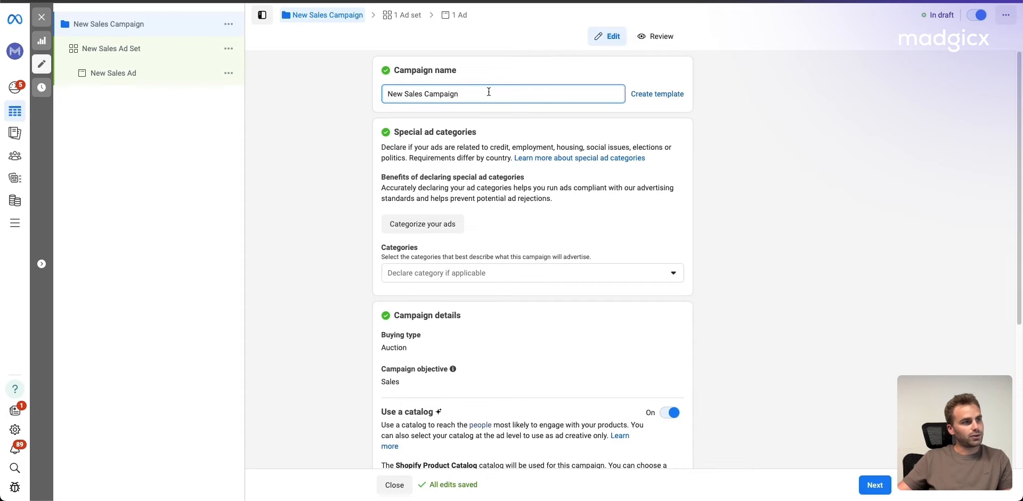
{"action": "scroll", "coordinate": [524, 207], "scroll_direction": "down", "scroll_amount": 1}
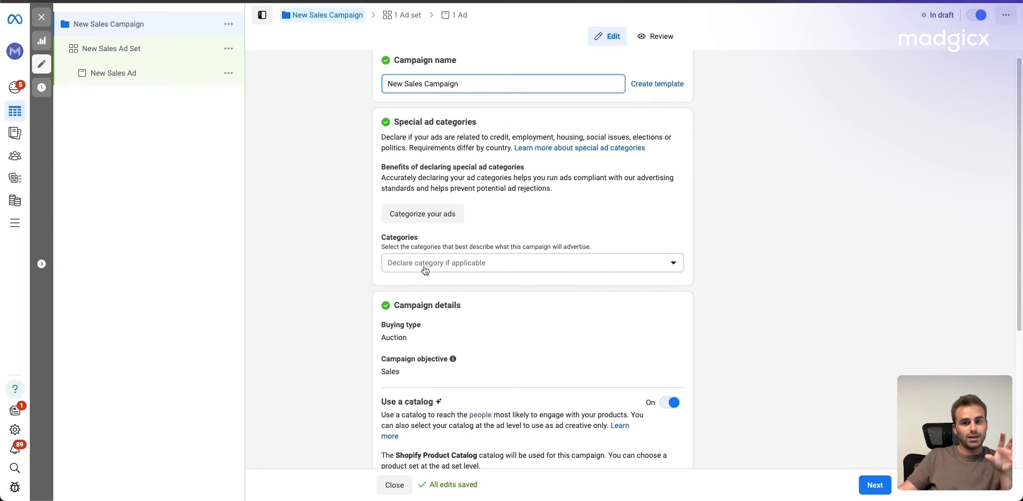
{"action": "scroll", "coordinate": [626, 275], "scroll_direction": "down", "scroll_amount": 5}
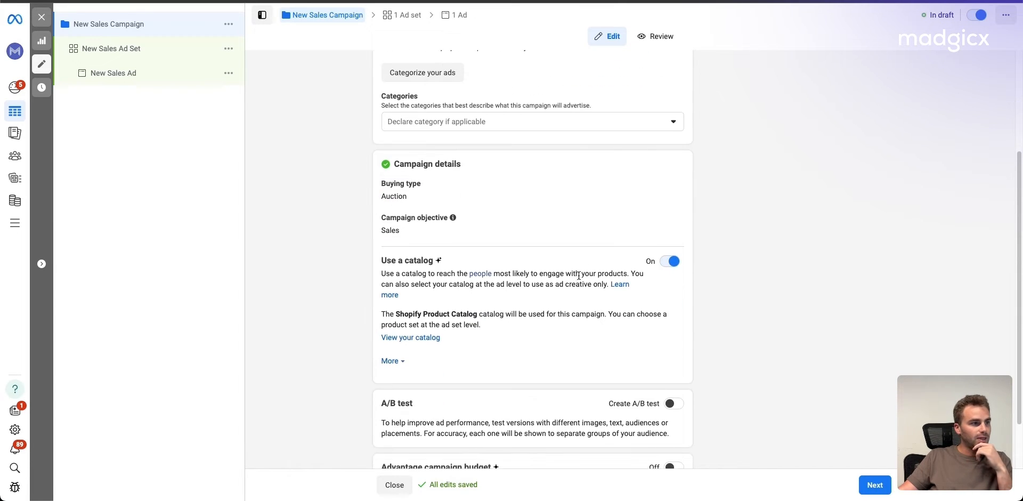
{"action": "scroll", "coordinate": [443, 230], "scroll_direction": "down", "scroll_amount": 2}
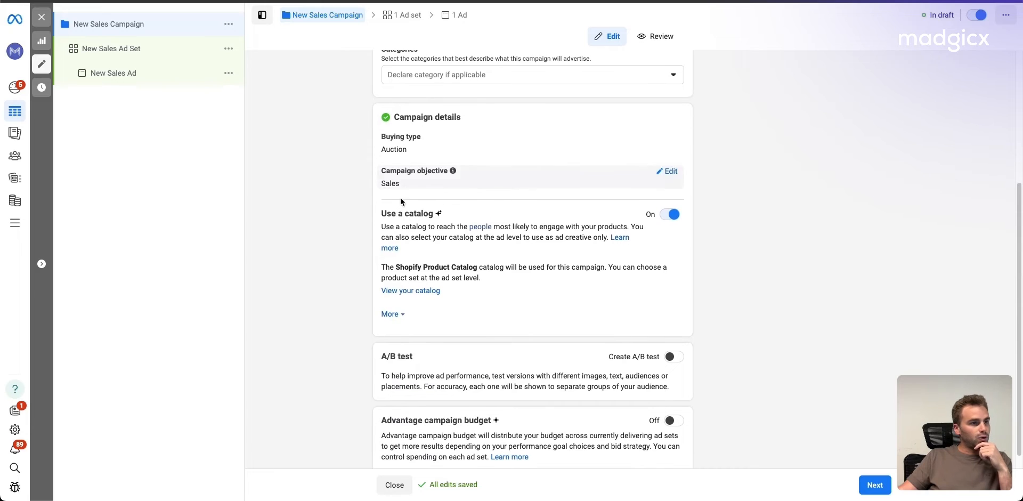
{"action": "left_click", "coordinate": [675, 215]}
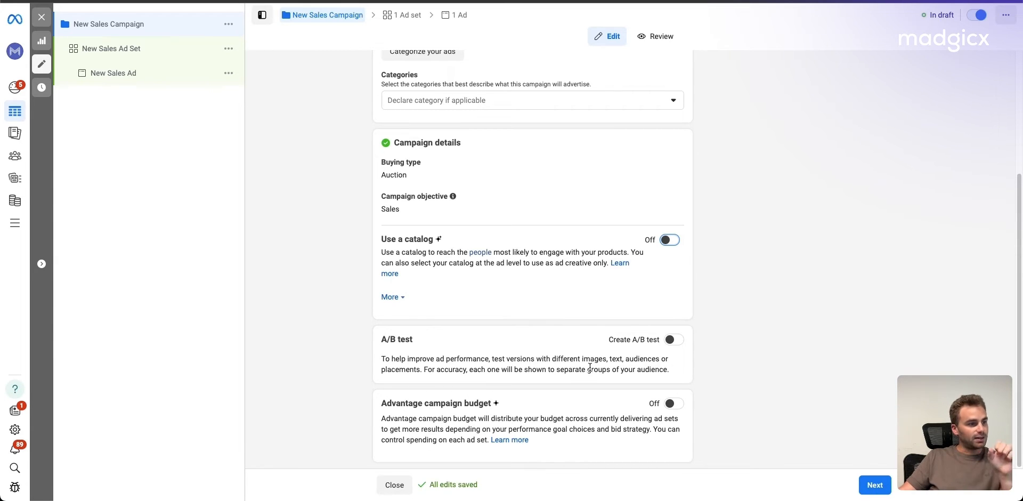
{"action": "left_click", "coordinate": [453, 459]}
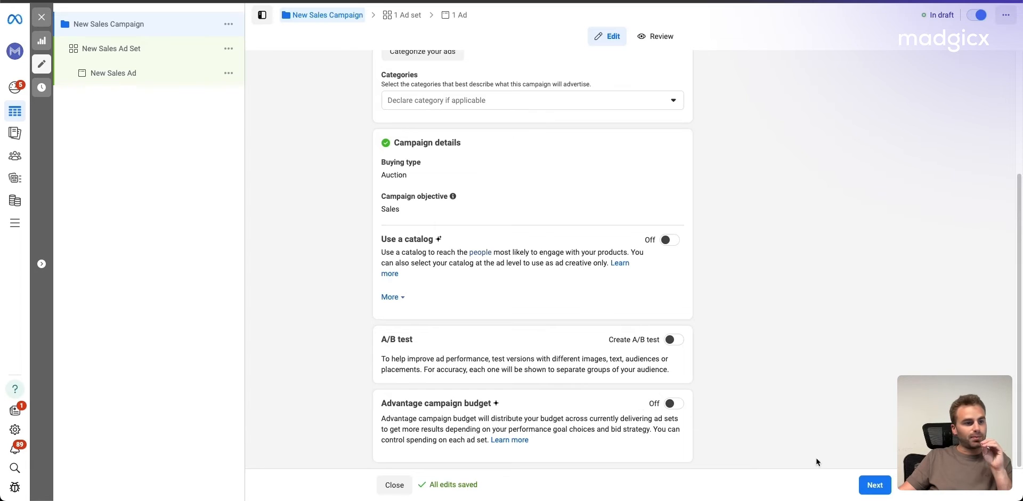
{"action": "left_click", "coordinate": [883, 489]}
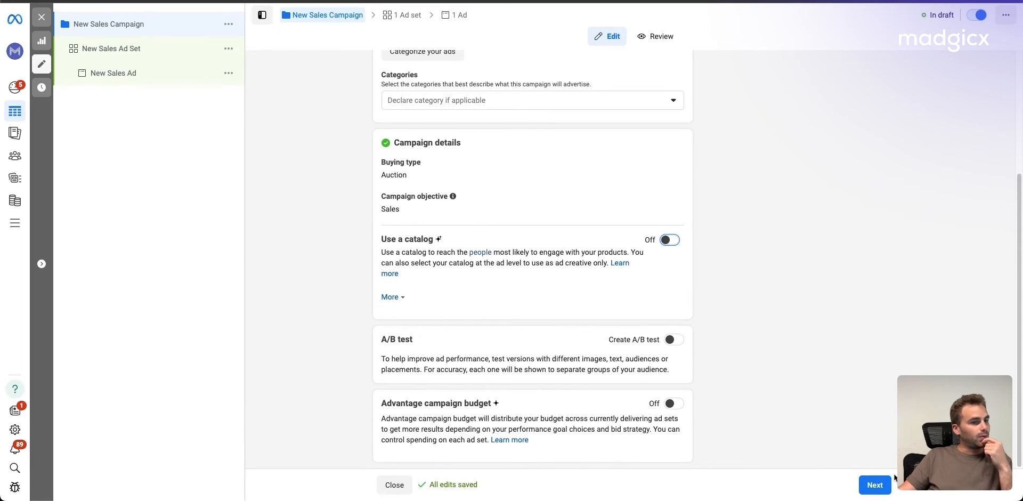
{"action": "left_click", "coordinate": [880, 488]}
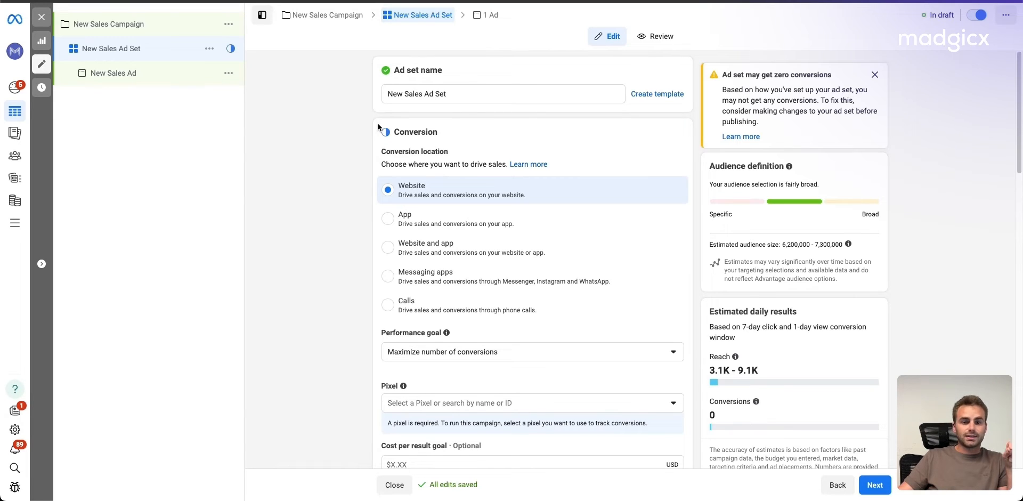
Step: Rename the ad set as "Broad targeting 18+"
{"action": "left_click", "coordinate": [457, 99]}
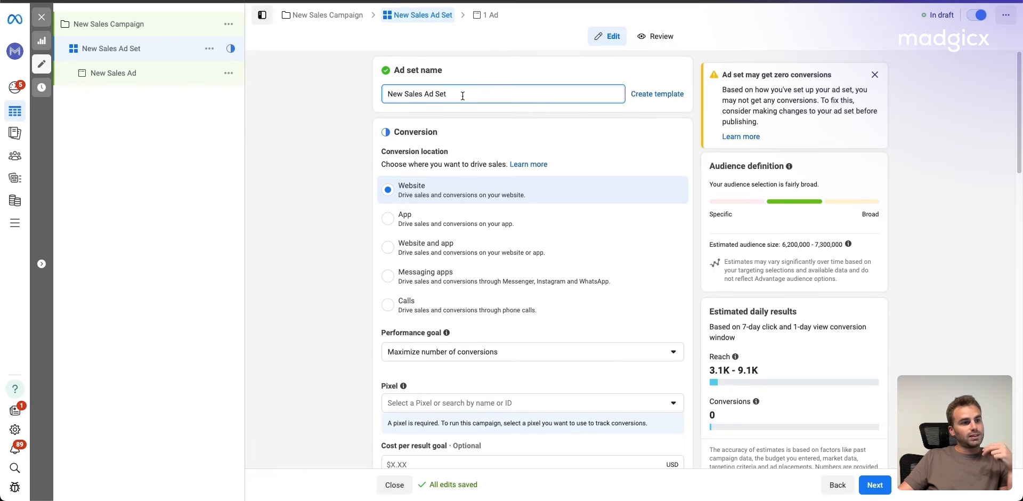
{"action": "left_click_drag", "start_coordinate": [463, 96], "coordinate": [350, 98]}
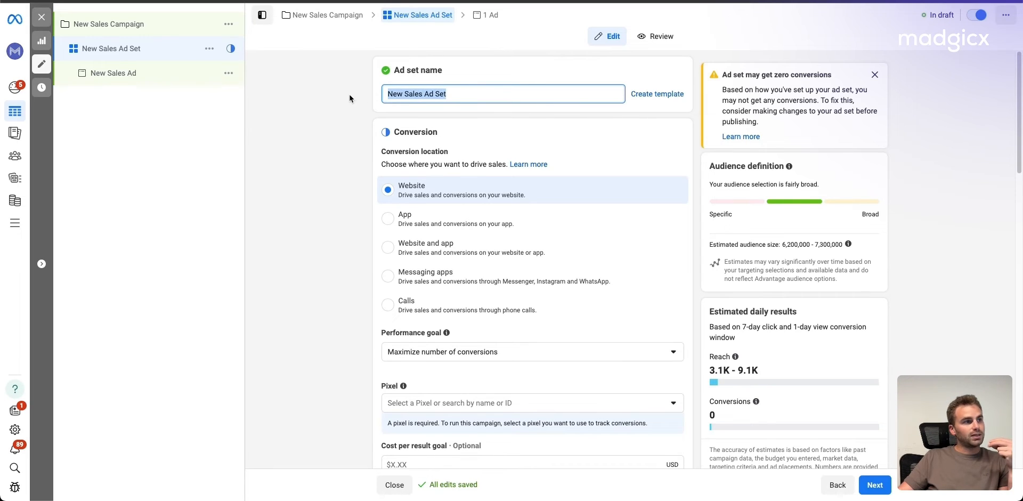
{"action": "type", "text": "Broad"}
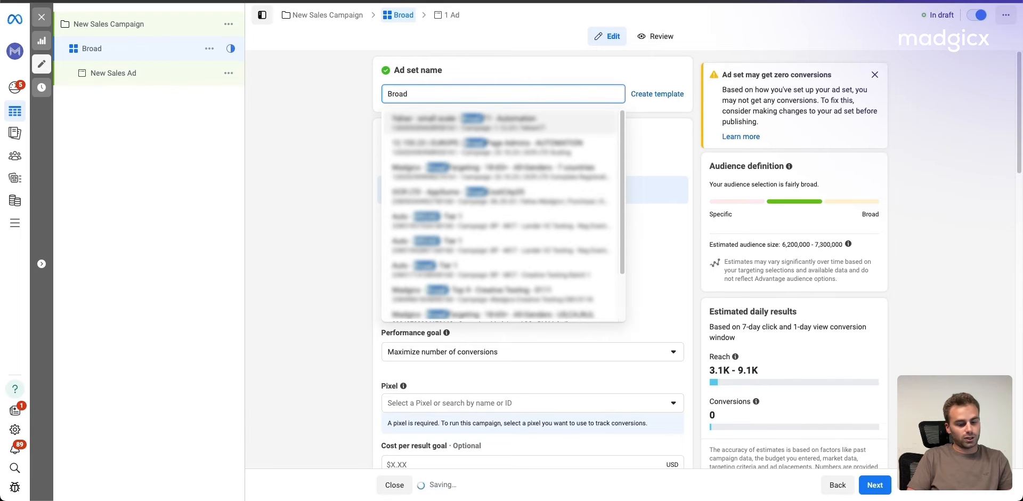
{"action": "type", "text": " tarhet"}
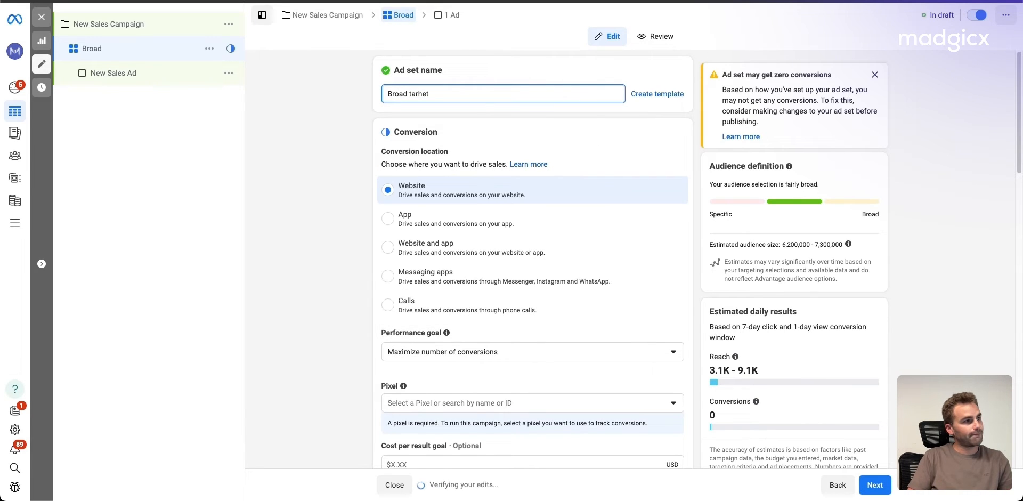
{"action": "key", "text": "BackSpace"}
{"action": "key", "text": "BackSpace"}
{"action": "key", "text": "BackSpace"}
{"action": "type", "text": "geting"}
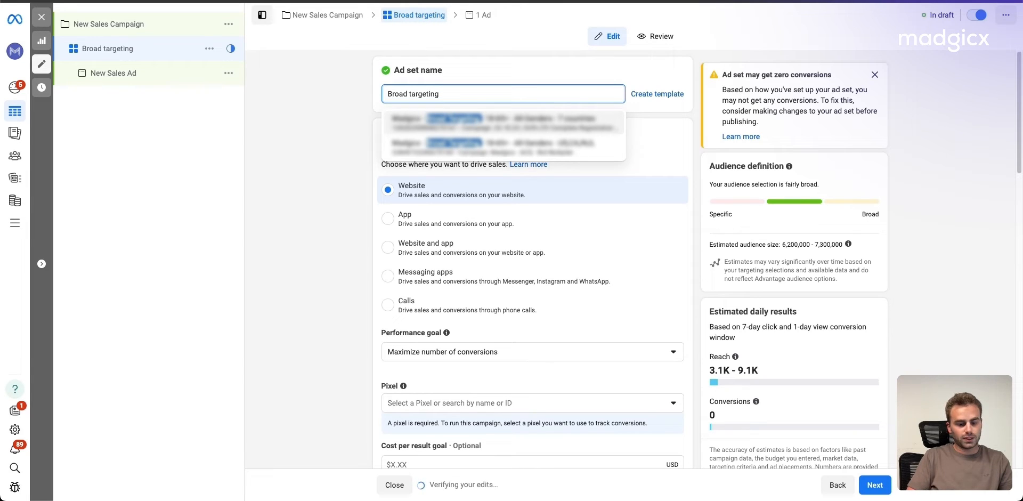
{"action": "type", "text": " 18"}
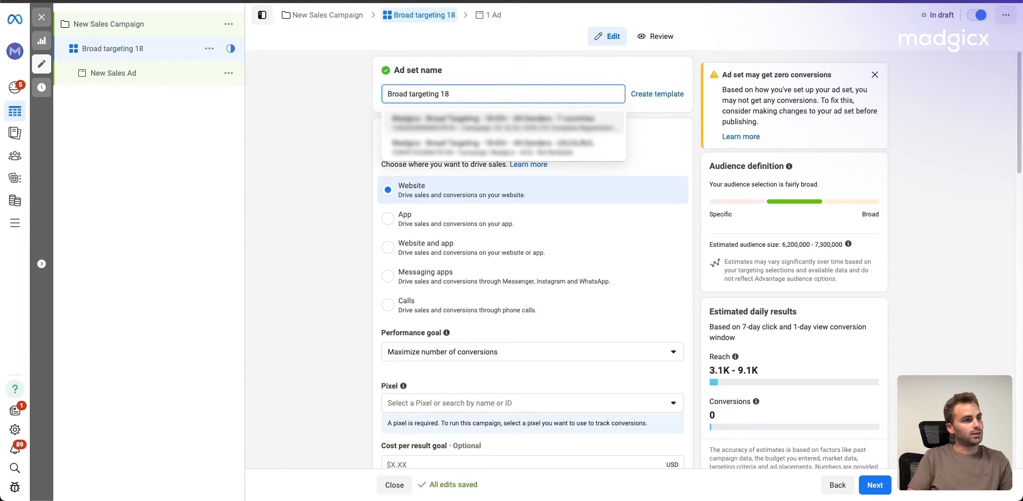
{"action": "type", "text": "+"}
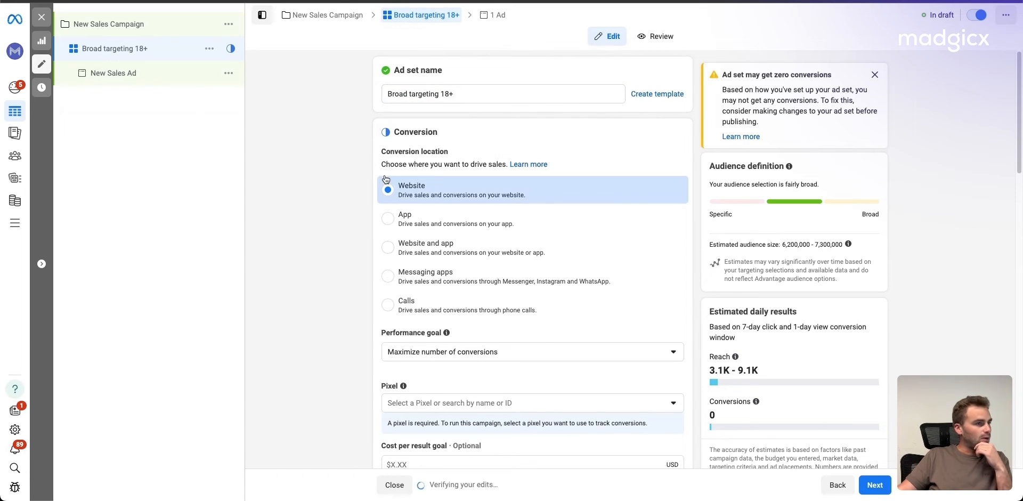
Step: Keep Maximize number of conversions as the performance goal and select the active madgicx.com PIXEL - NEW pixel for the ad set
{"action": "scroll", "coordinate": [485, 168], "scroll_direction": "down", "scroll_amount": 1}
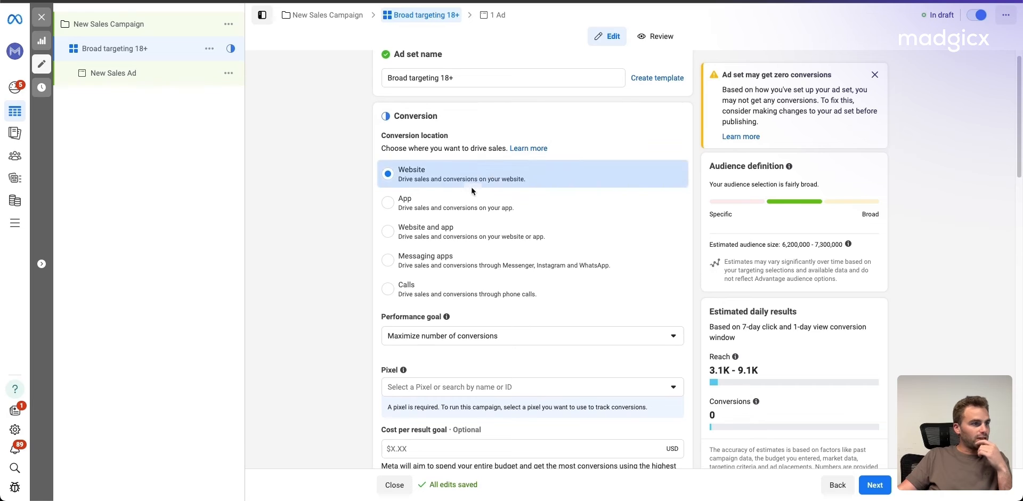
{"action": "scroll", "coordinate": [440, 182], "scroll_direction": "down", "scroll_amount": 1}
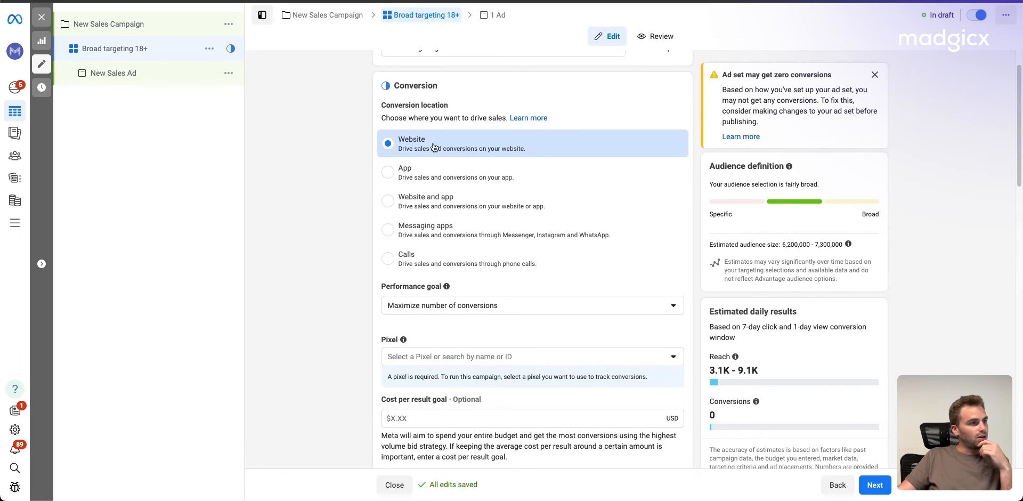
{"action": "scroll", "coordinate": [435, 218], "scroll_direction": "down", "scroll_amount": 2}
{"action": "scroll", "coordinate": [436, 220], "scroll_direction": "down", "scroll_amount": 3}
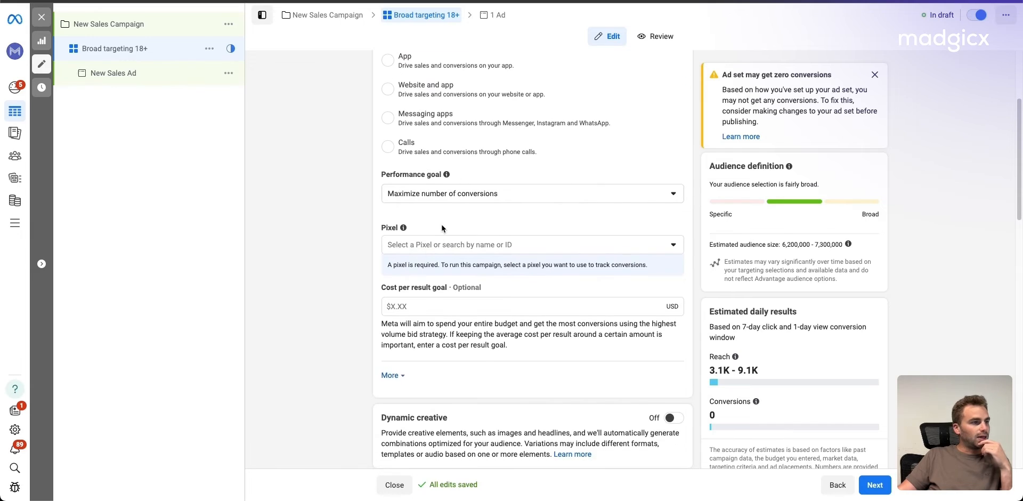
{"action": "left_click", "coordinate": [445, 200]}
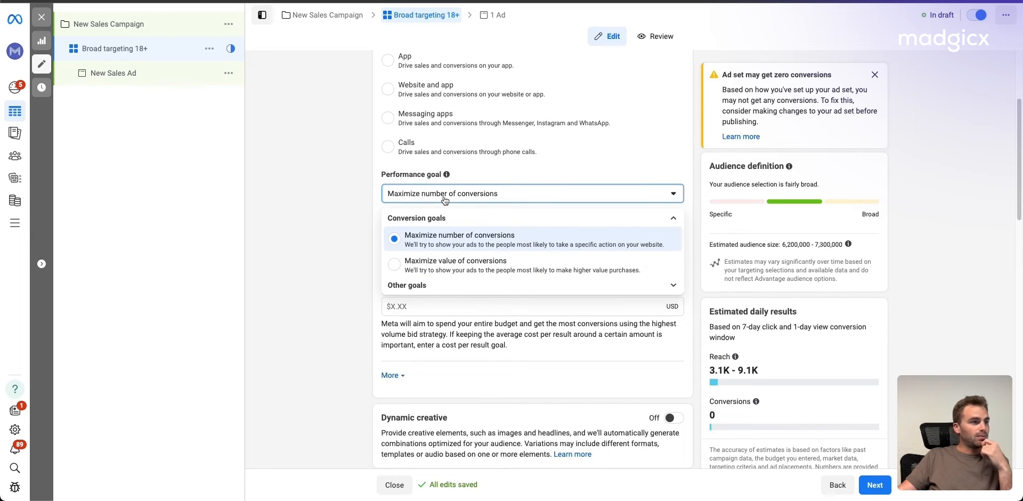
{"action": "left_click", "coordinate": [334, 223]}
{"action": "scroll", "coordinate": [399, 233], "scroll_direction": "down", "scroll_amount": 1}
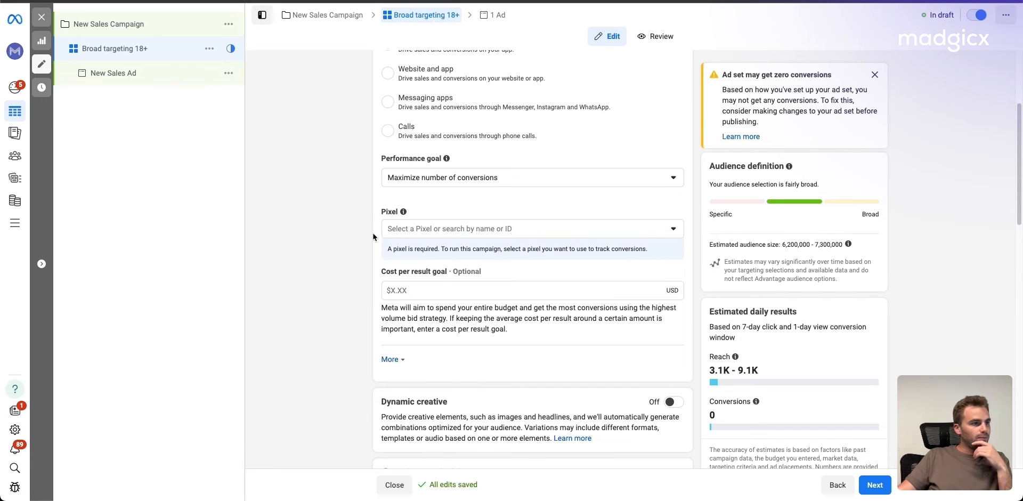
{"action": "left_click", "coordinate": [419, 230]}
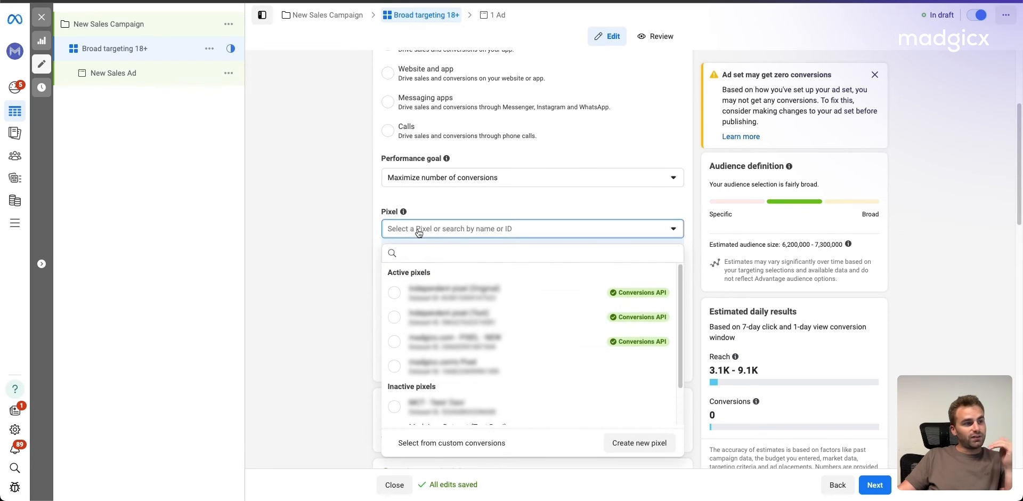
{"action": "left_click", "coordinate": [454, 350]}
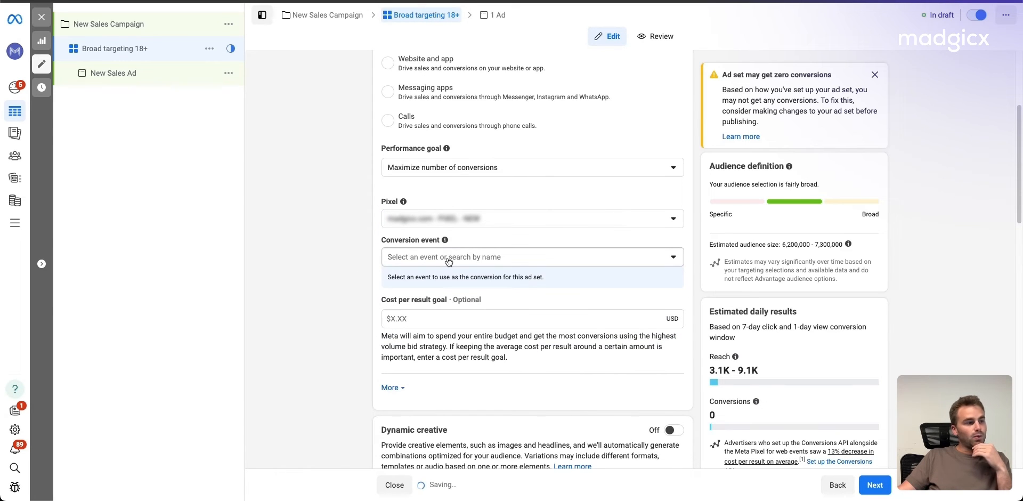
Step: Search the conversion events for "pur" and set the ad set's conversion event to Purchase
{"action": "left_click", "coordinate": [449, 261]}
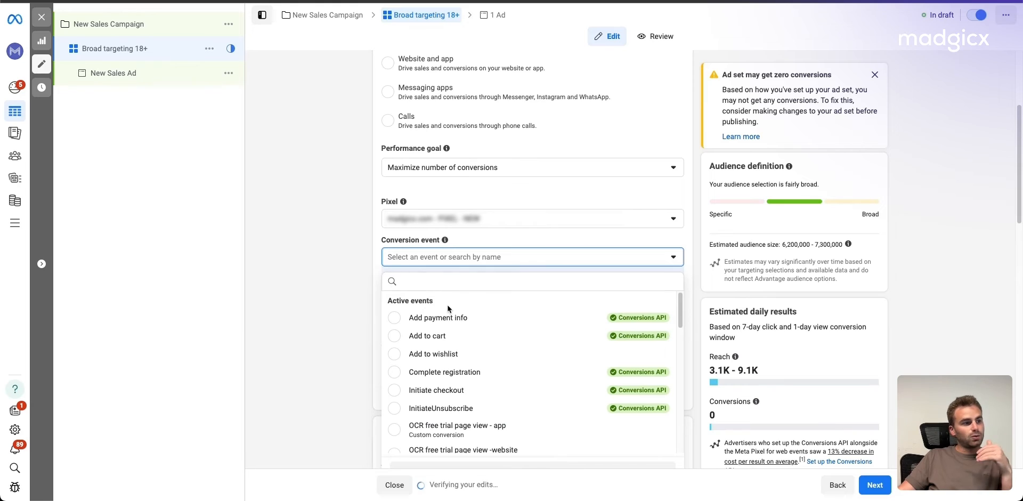
{"action": "scroll", "coordinate": [458, 338], "scroll_direction": "down", "scroll_amount": 1}
{"action": "scroll", "coordinate": [458, 341], "scroll_direction": "down", "scroll_amount": 3}
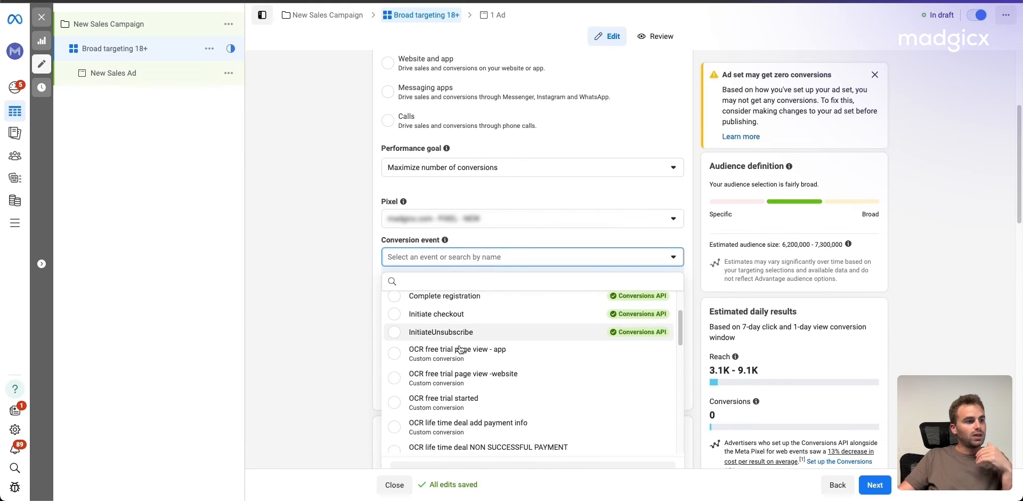
{"action": "scroll", "coordinate": [453, 330], "scroll_direction": "up", "scroll_amount": 2}
{"action": "left_click", "coordinate": [430, 282]}
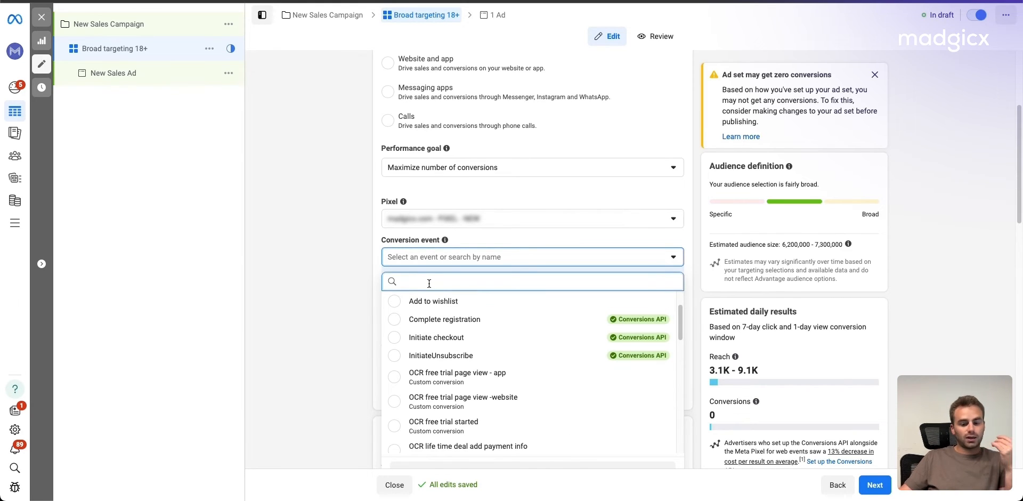
{"action": "type", "text": "pur"}
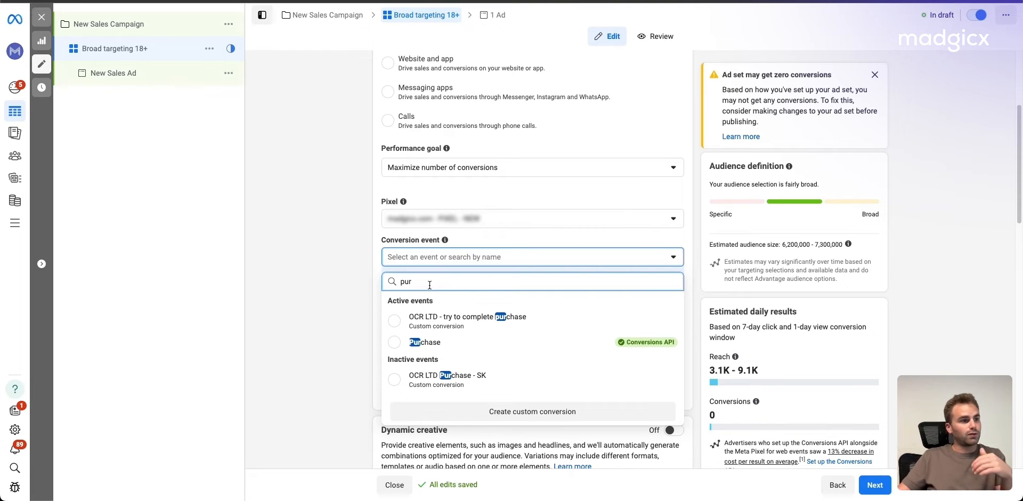
{"action": "left_click", "coordinate": [447, 344]}
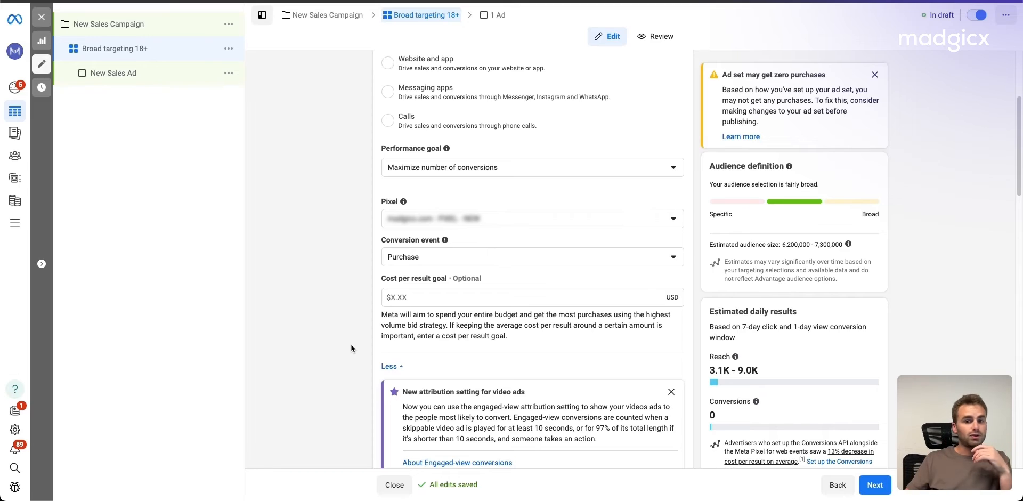
Step: Review the ad set's attribution setting, delivery options, budget and schedule, and audience controls
{"action": "scroll", "coordinate": [351, 343], "scroll_direction": "down", "scroll_amount": 1}
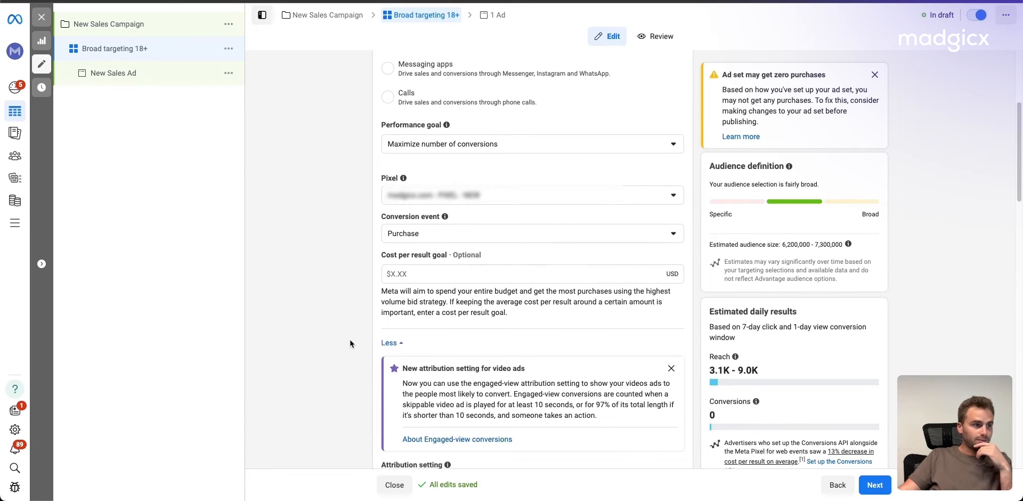
{"action": "scroll", "coordinate": [350, 343], "scroll_direction": "down", "scroll_amount": 1}
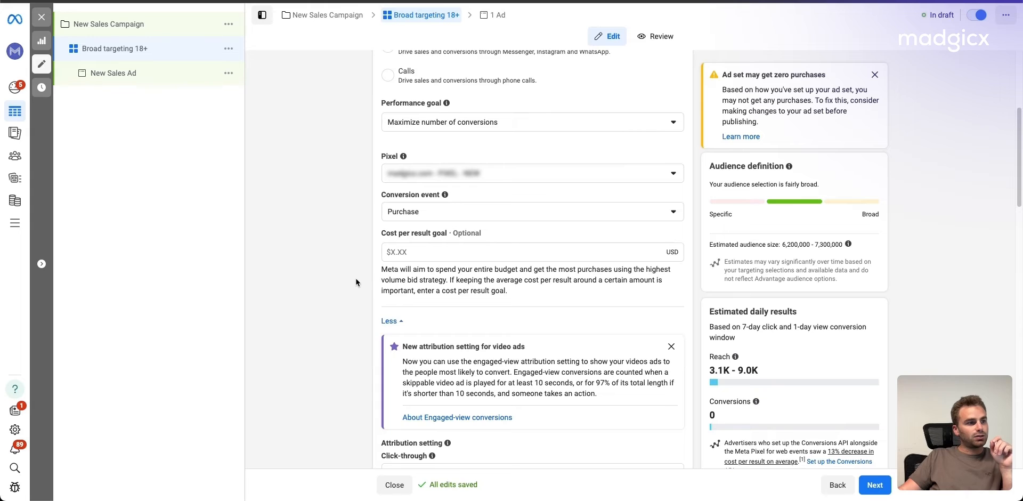
{"action": "scroll", "coordinate": [356, 284], "scroll_direction": "down", "scroll_amount": 1}
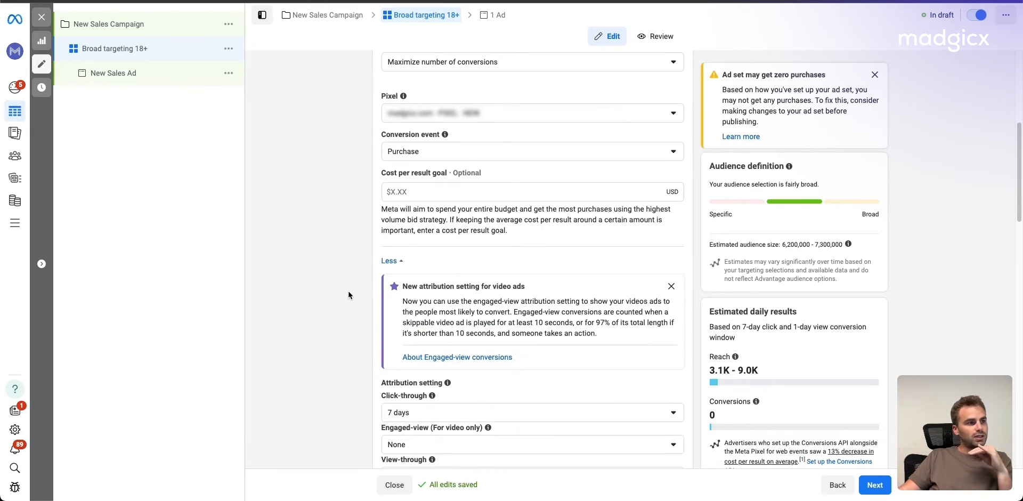
{"action": "scroll", "coordinate": [331, 300], "scroll_direction": "down", "scroll_amount": 1}
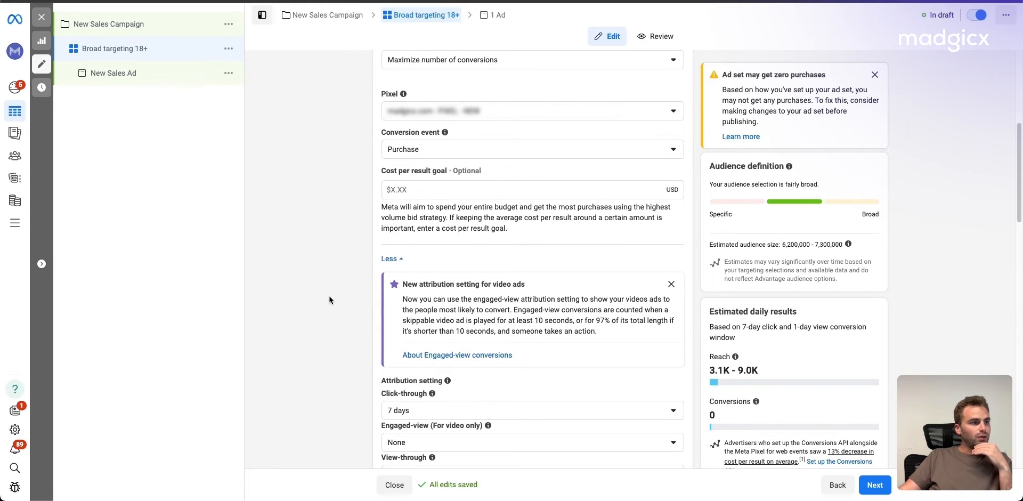
{"action": "scroll", "coordinate": [329, 300], "scroll_direction": "down", "scroll_amount": 3}
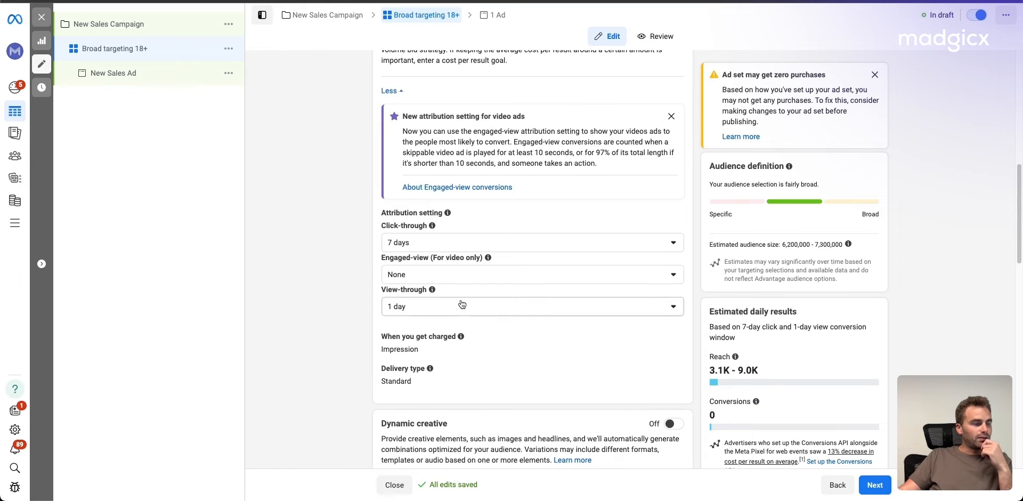
{"action": "scroll", "coordinate": [381, 296], "scroll_direction": "down", "scroll_amount": 3}
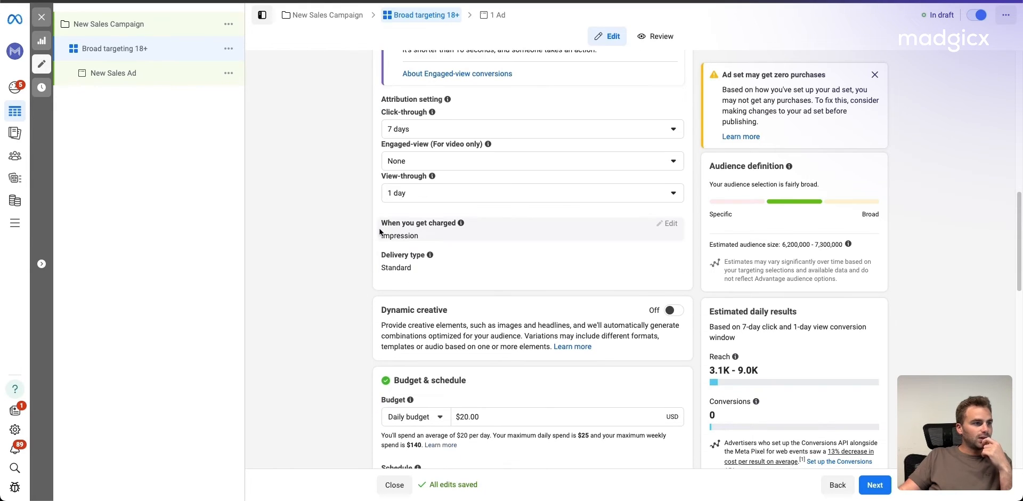
{"action": "scroll", "coordinate": [365, 252], "scroll_direction": "down", "scroll_amount": 3}
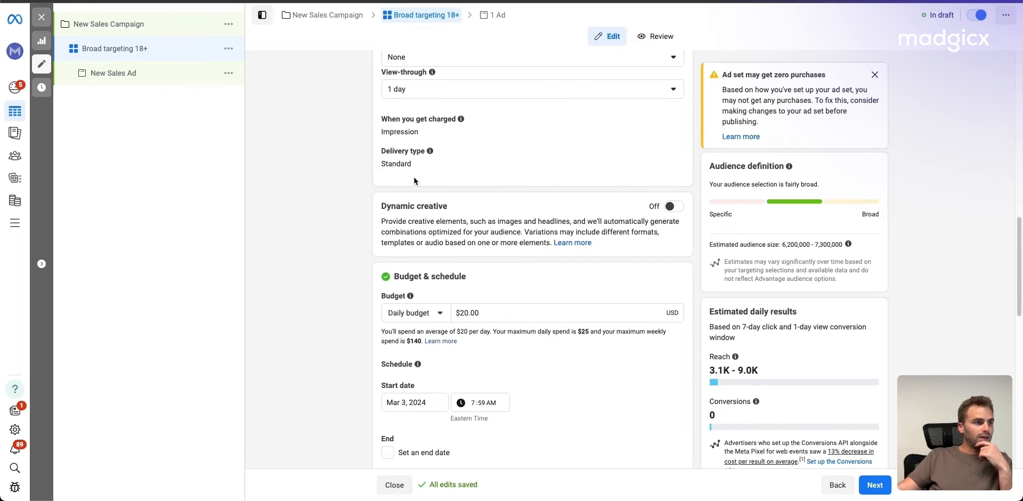
{"action": "scroll", "coordinate": [413, 181], "scroll_direction": "down", "scroll_amount": 4}
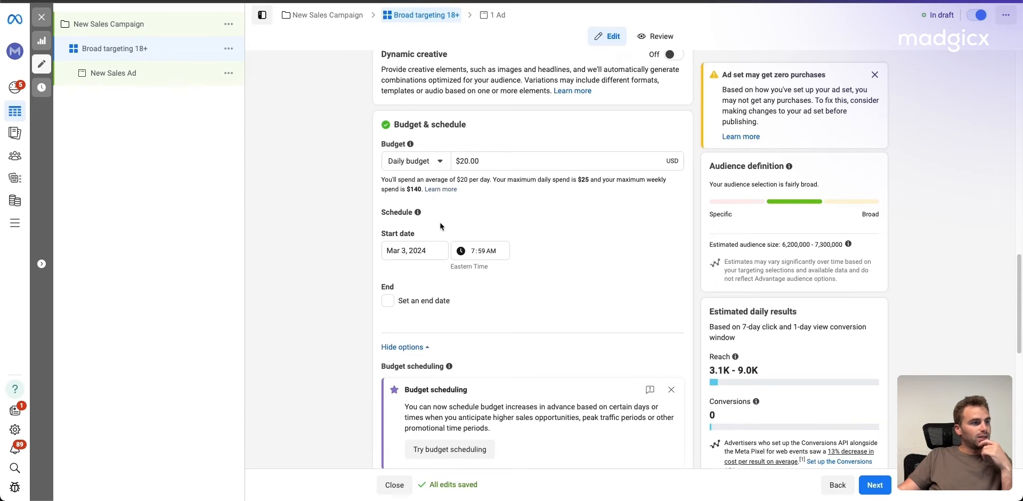
{"action": "scroll", "coordinate": [442, 223], "scroll_direction": "down", "scroll_amount": 1}
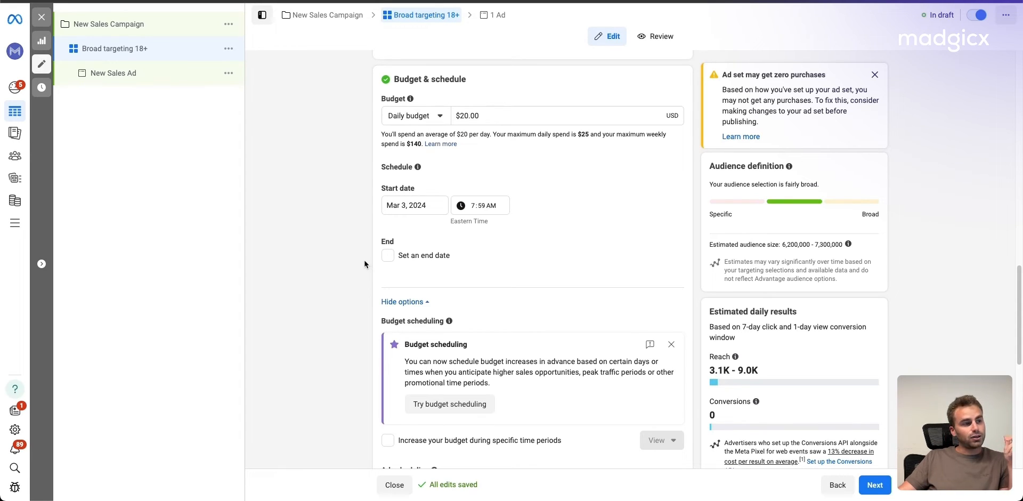
{"action": "scroll", "coordinate": [363, 260], "scroll_direction": "down", "scroll_amount": 1}
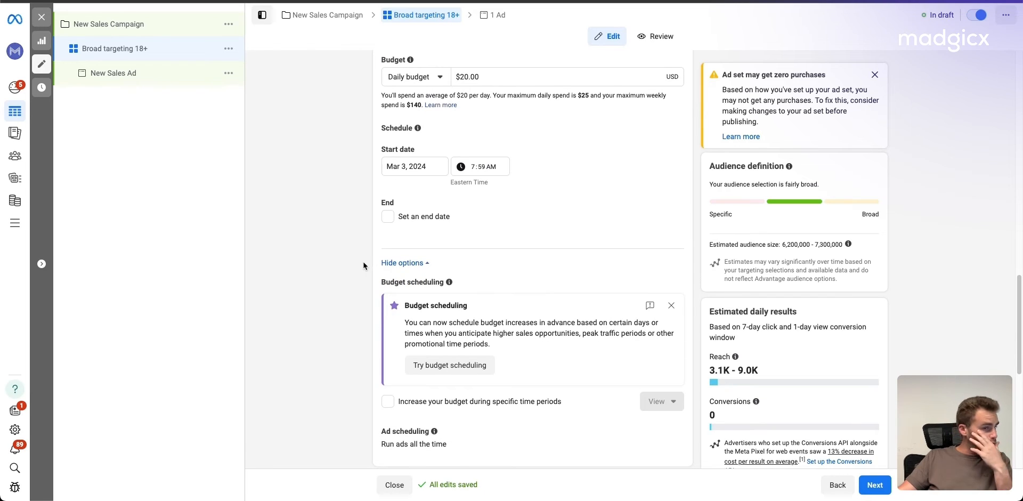
{"action": "scroll", "coordinate": [363, 264], "scroll_direction": "down", "scroll_amount": 2}
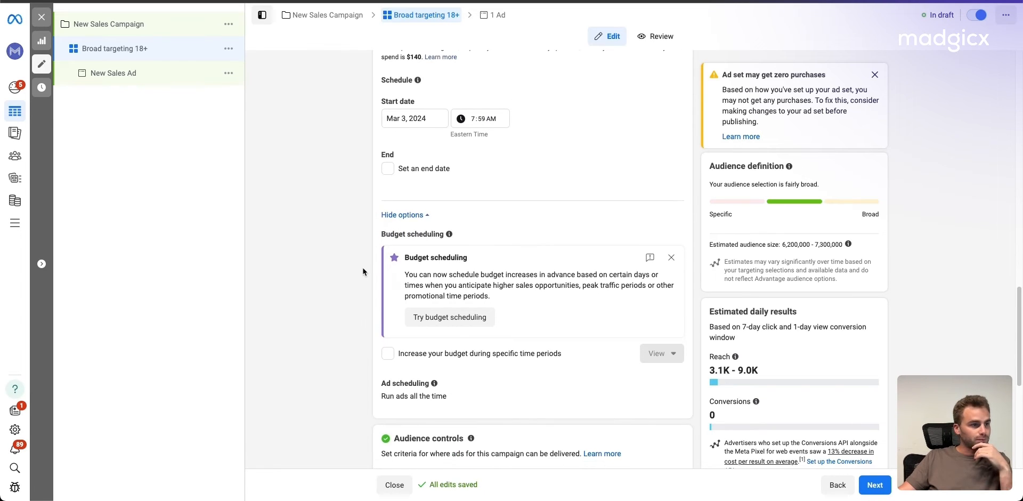
{"action": "scroll", "coordinate": [363, 273], "scroll_direction": "down", "scroll_amount": 4}
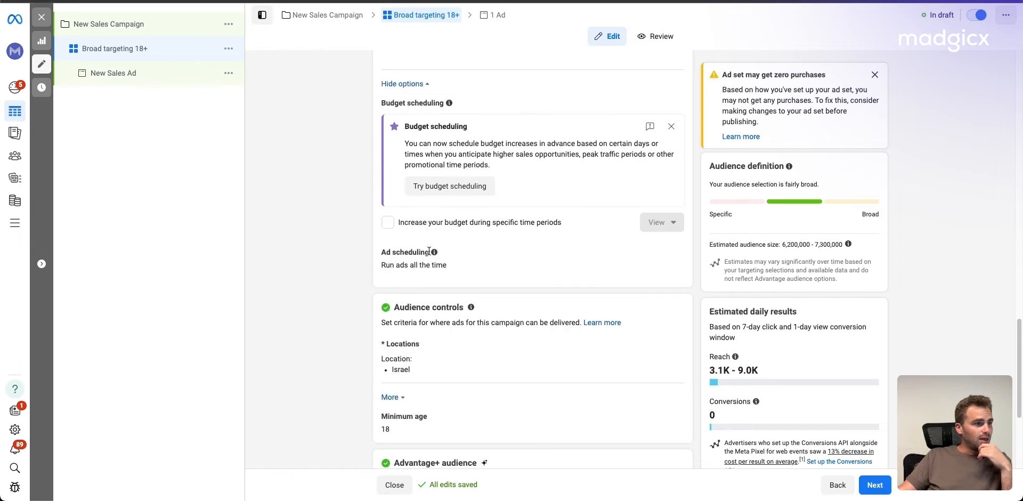
{"action": "scroll", "coordinate": [363, 247], "scroll_direction": "down", "scroll_amount": 1}
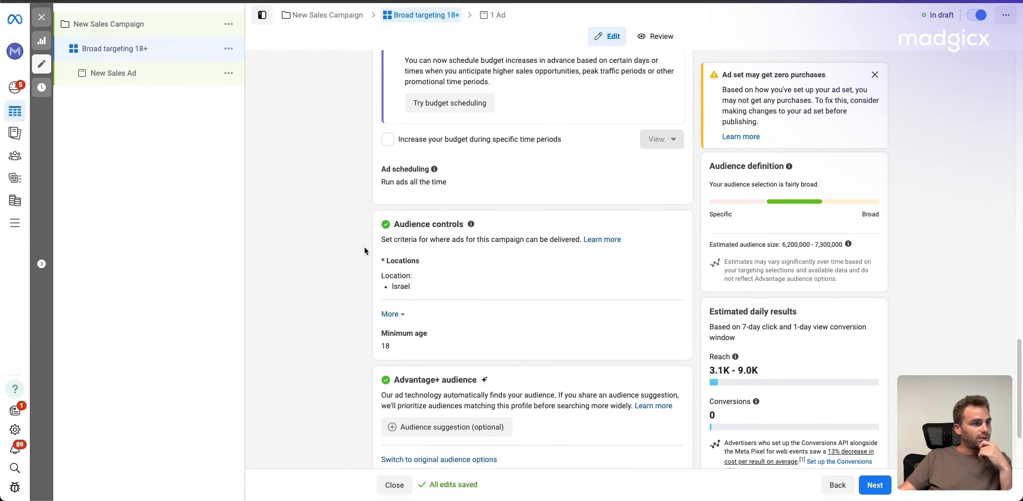
Step: Switch the ad set from Advantage+ audience to the original audience options and keep the maximum age at 65+
{"action": "scroll", "coordinate": [314, 190], "scroll_direction": "down", "scroll_amount": 1}
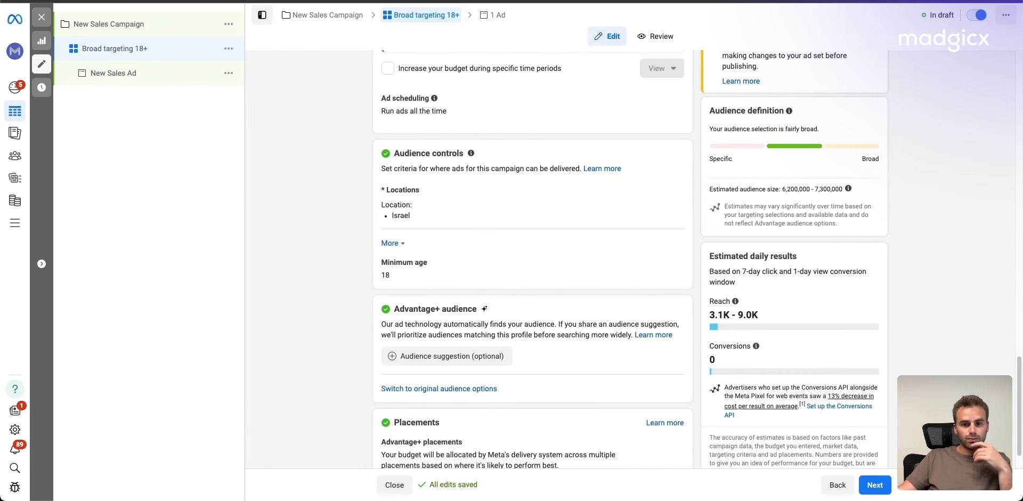
{"action": "left_click", "coordinate": [499, 330]}
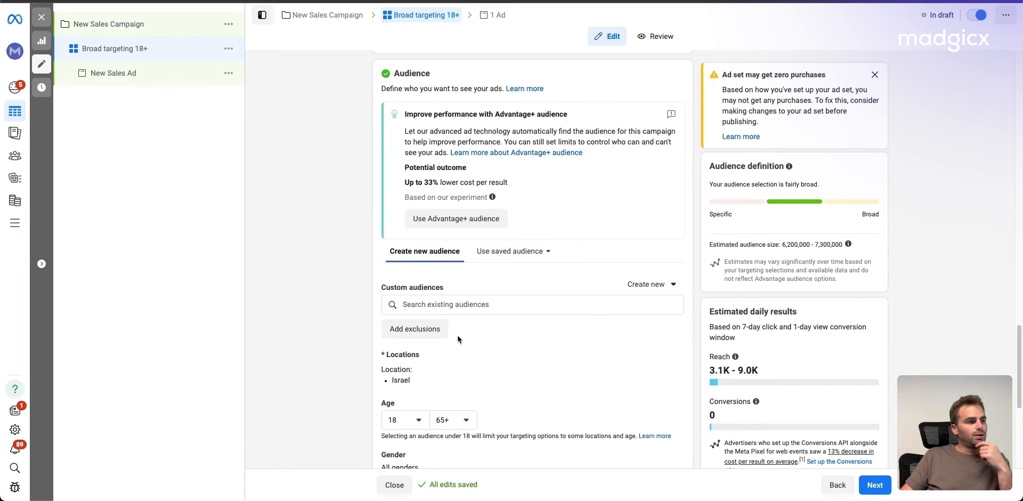
{"action": "scroll", "coordinate": [413, 374], "scroll_direction": "down", "scroll_amount": 3}
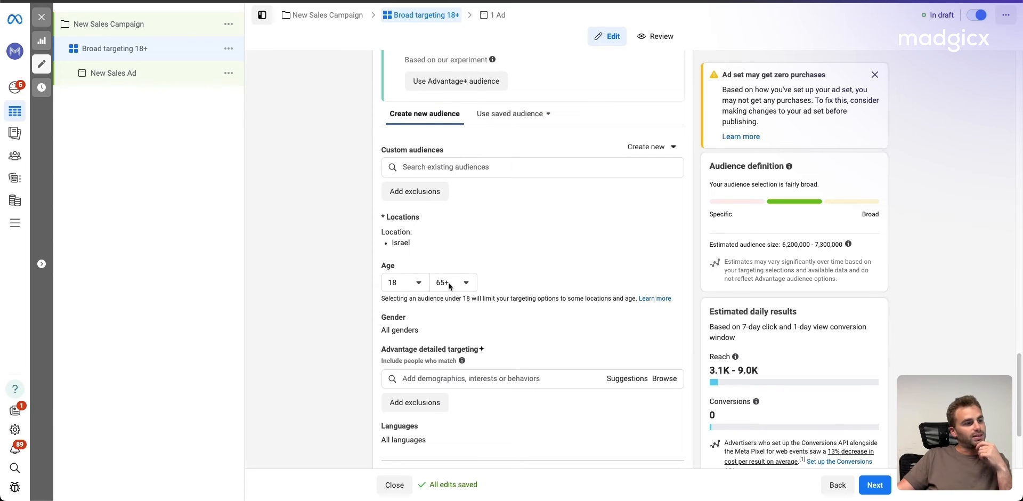
{"action": "left_click", "coordinate": [470, 283]}
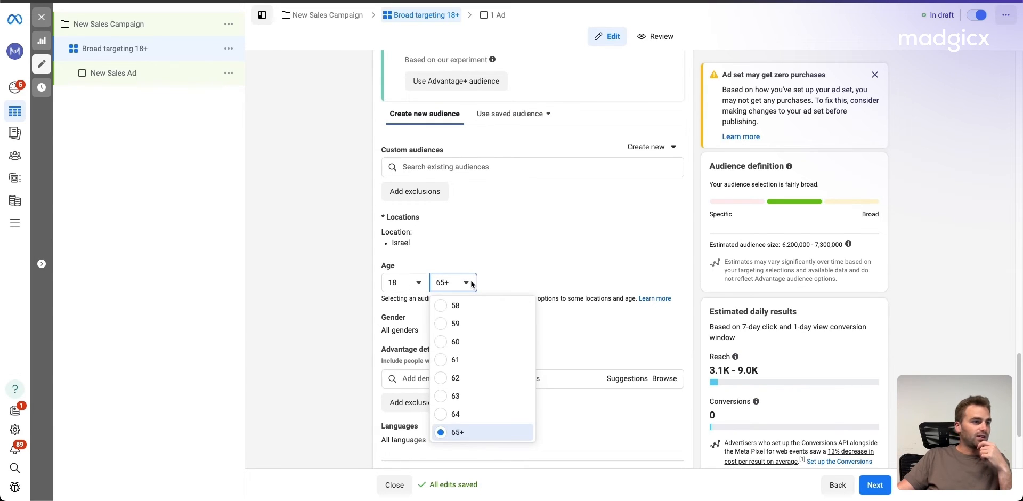
{"action": "left_click", "coordinate": [526, 274]}
{"action": "scroll", "coordinate": [522, 277], "scroll_direction": "down", "scroll_amount": 2}
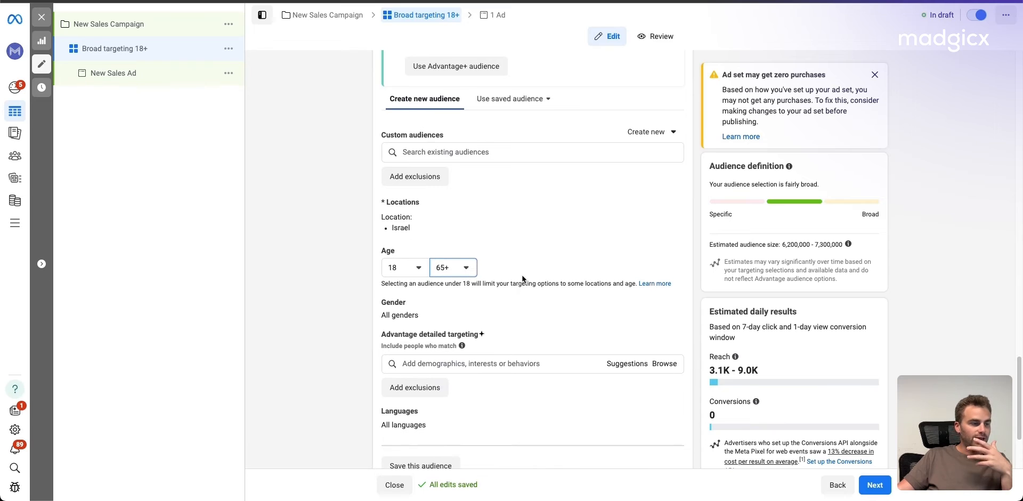
Step: Search detailed targeting for "cars" and add the Rolls-Royce Motor Cars (vehicles) interest
{"action": "scroll", "coordinate": [516, 282], "scroll_direction": "down", "scroll_amount": 3}
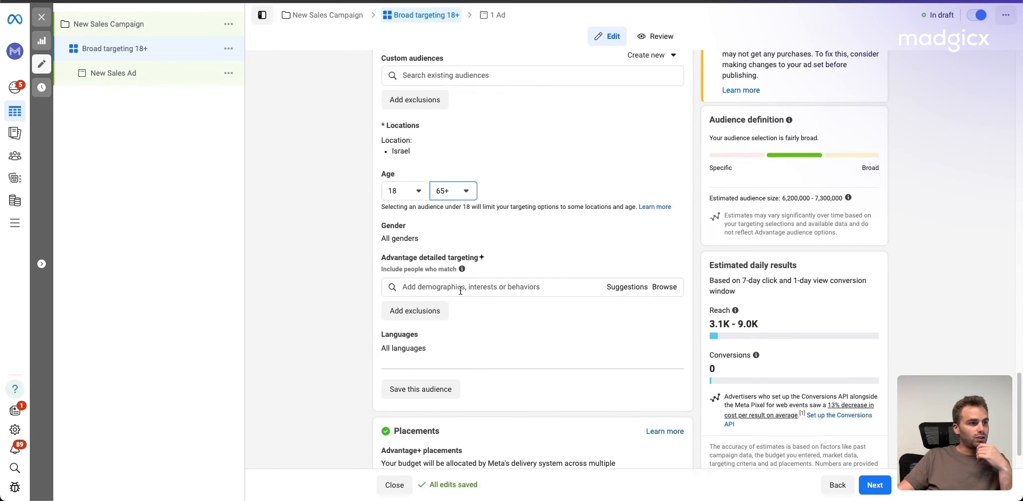
{"action": "left_click", "coordinate": [437, 288]}
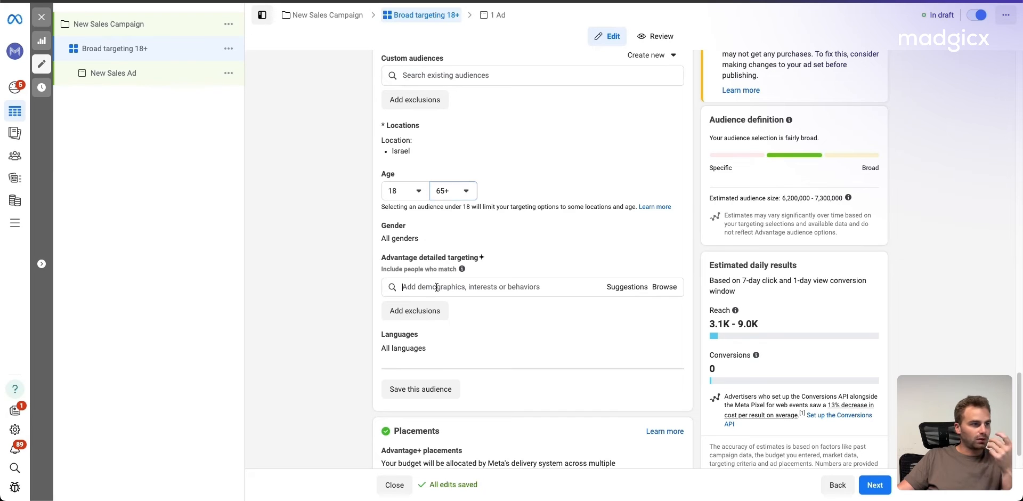
{"action": "type", "text": "dars"}
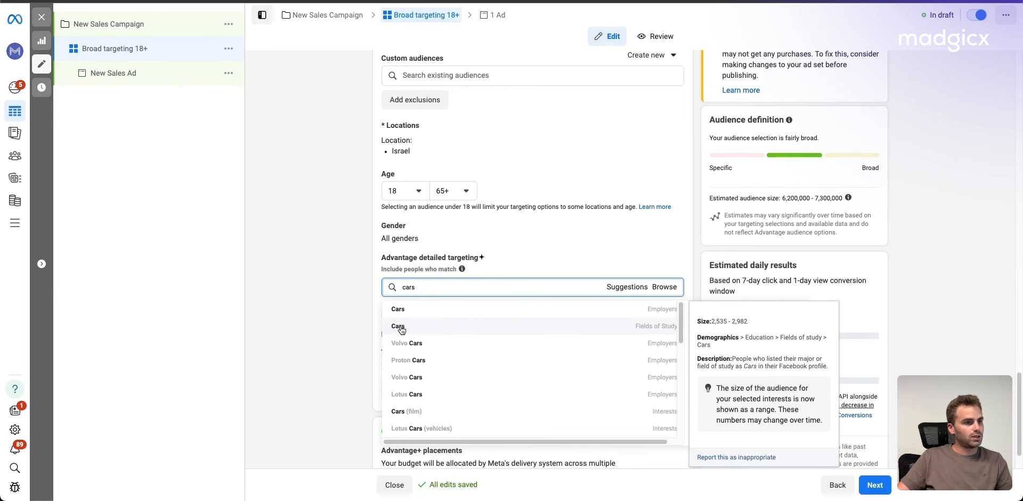
{"action": "scroll", "coordinate": [414, 335], "scroll_direction": "down", "scroll_amount": 1}
{"action": "scroll", "coordinate": [421, 336], "scroll_direction": "up", "scroll_amount": 1}
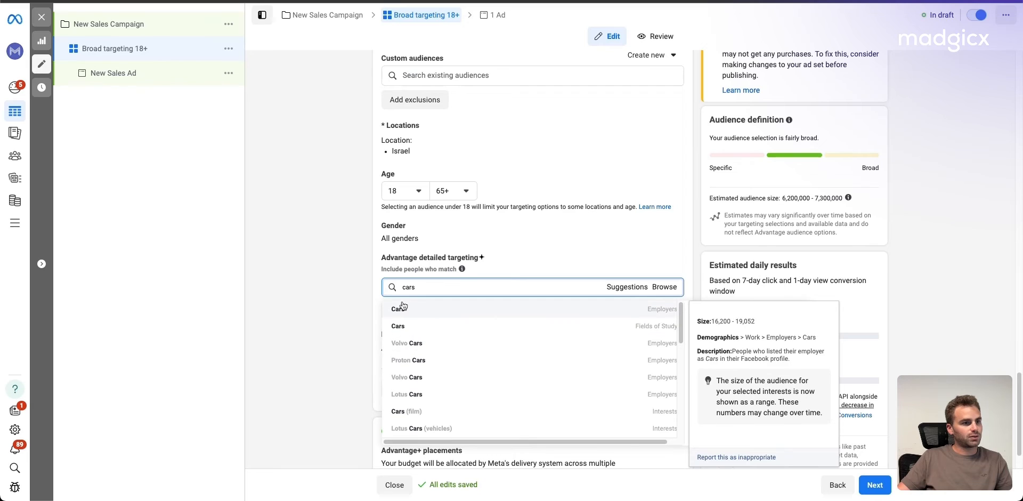
{"action": "scroll", "coordinate": [448, 339], "scroll_direction": "down", "scroll_amount": 5}
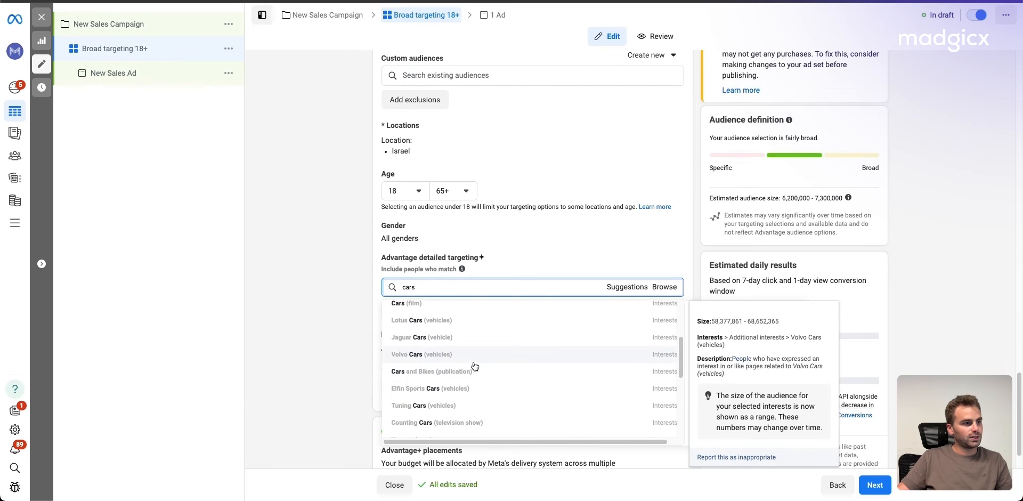
{"action": "scroll", "coordinate": [464, 363], "scroll_direction": "down", "scroll_amount": 7}
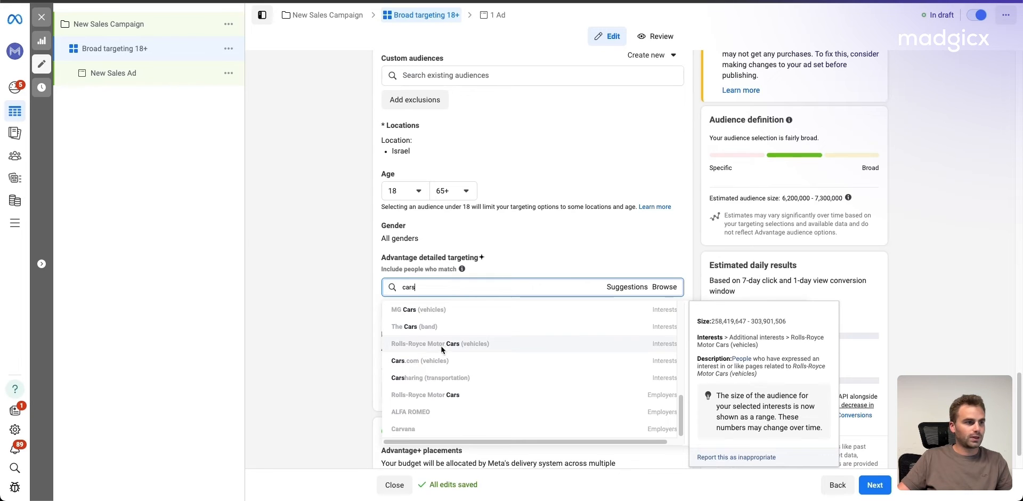
{"action": "left_click", "coordinate": [441, 345]}
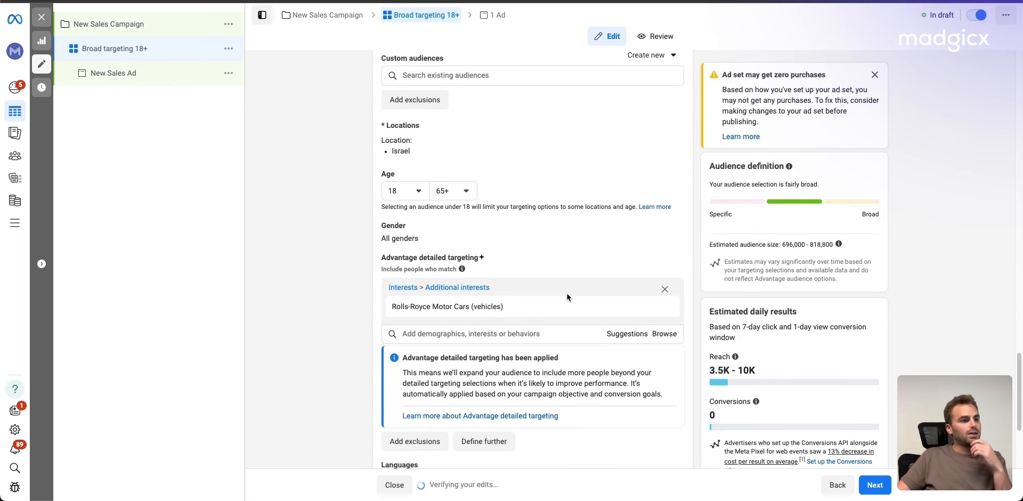
Step: Keep all languages and Advantage+ placements for the ad set and continue to the ad settings
{"action": "scroll", "coordinate": [567, 293], "scroll_direction": "down", "scroll_amount": 3}
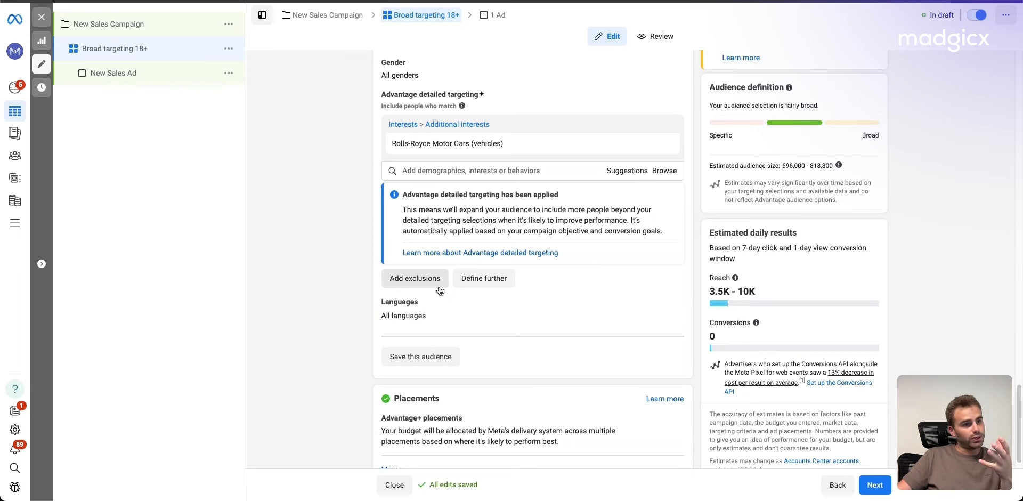
{"action": "scroll", "coordinate": [443, 290], "scroll_direction": "down", "scroll_amount": 1}
{"action": "scroll", "coordinate": [444, 292], "scroll_direction": "down", "scroll_amount": 1}
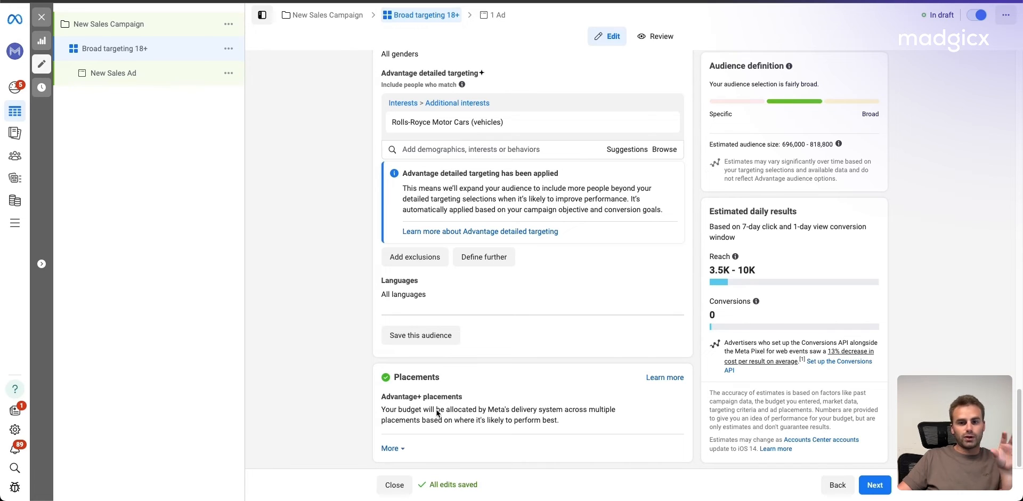
{"action": "left_click", "coordinate": [874, 485]}
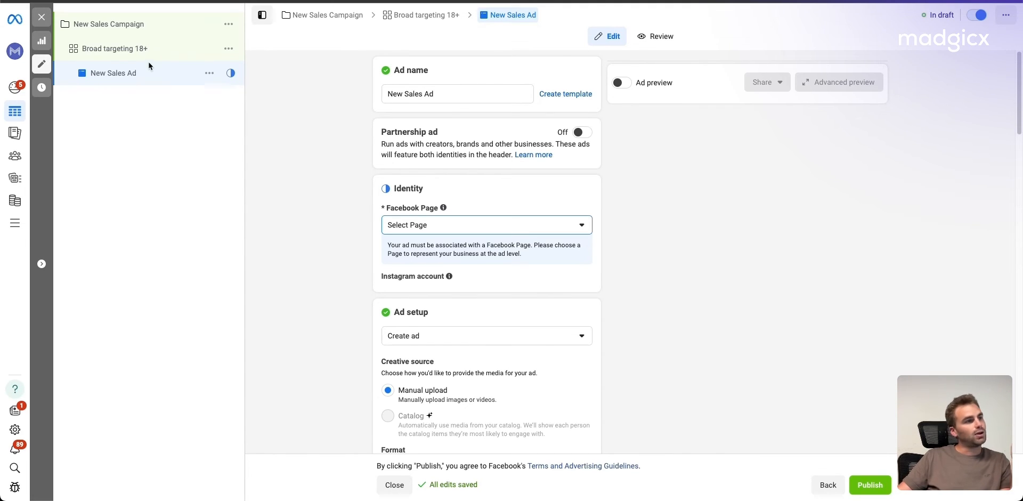
Step: Set the ad's identity to the Sparkle by madgicx Facebook Page
{"action": "scroll", "coordinate": [400, 151], "scroll_direction": "down", "scroll_amount": 1}
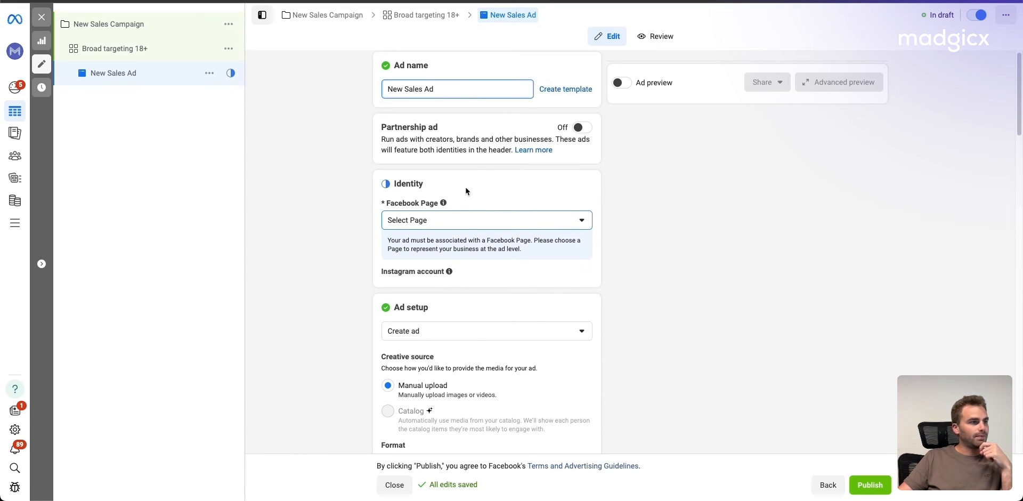
{"action": "left_click", "coordinate": [444, 222]}
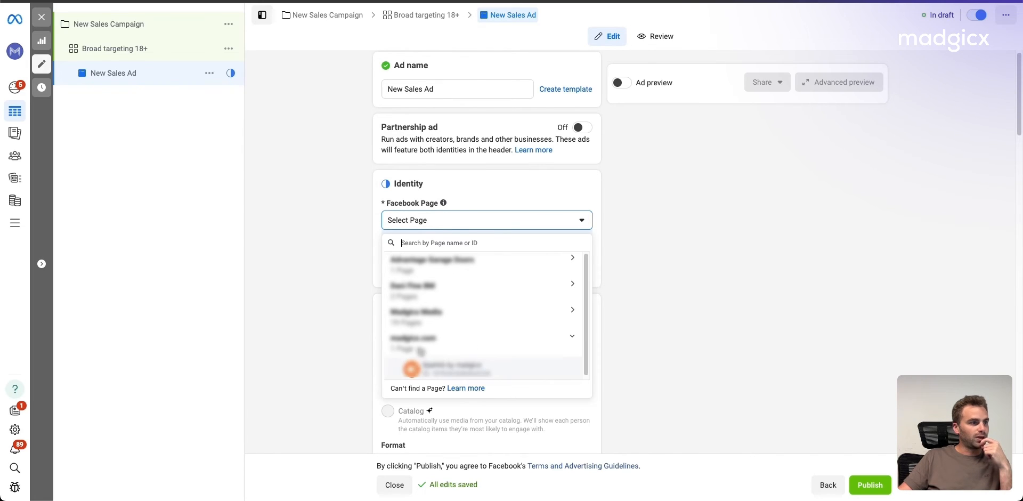
{"action": "left_click", "coordinate": [421, 366]}
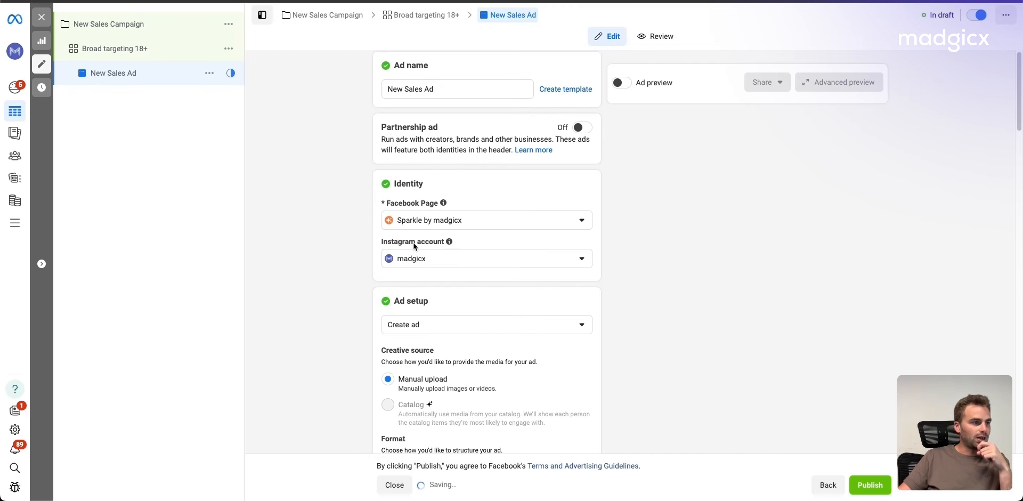
Step: Keep manual upload and the single image or video format, and choose the "Facebook Ads vs. Google Ads" Instagram image as ad media
{"action": "scroll", "coordinate": [354, 320], "scroll_direction": "down", "scroll_amount": 1}
{"action": "scroll", "coordinate": [351, 317], "scroll_direction": "down", "scroll_amount": 3}
{"action": "scroll", "coordinate": [431, 241], "scroll_direction": "down", "scroll_amount": 1}
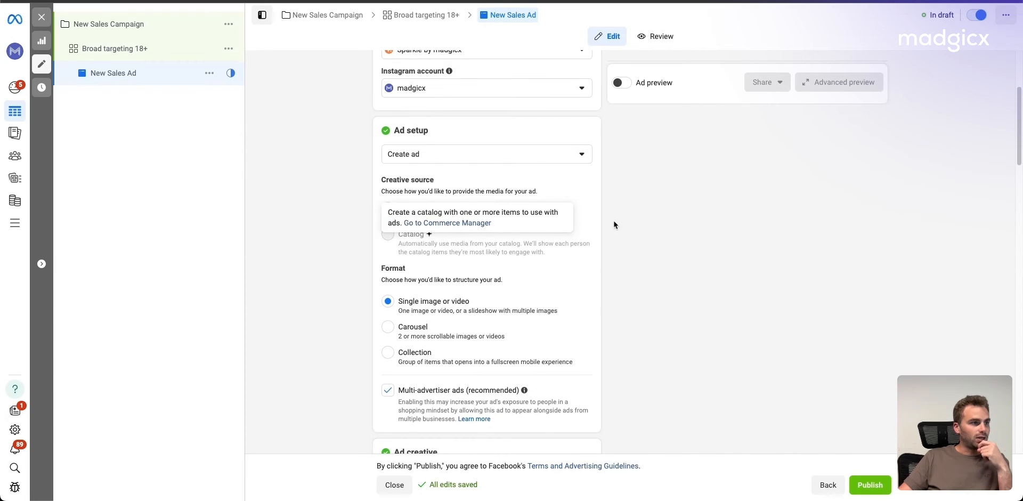
{"action": "scroll", "coordinate": [614, 225], "scroll_direction": "up", "scroll_amount": 1}
{"action": "scroll", "coordinate": [703, 227], "scroll_direction": "down", "scroll_amount": 3}
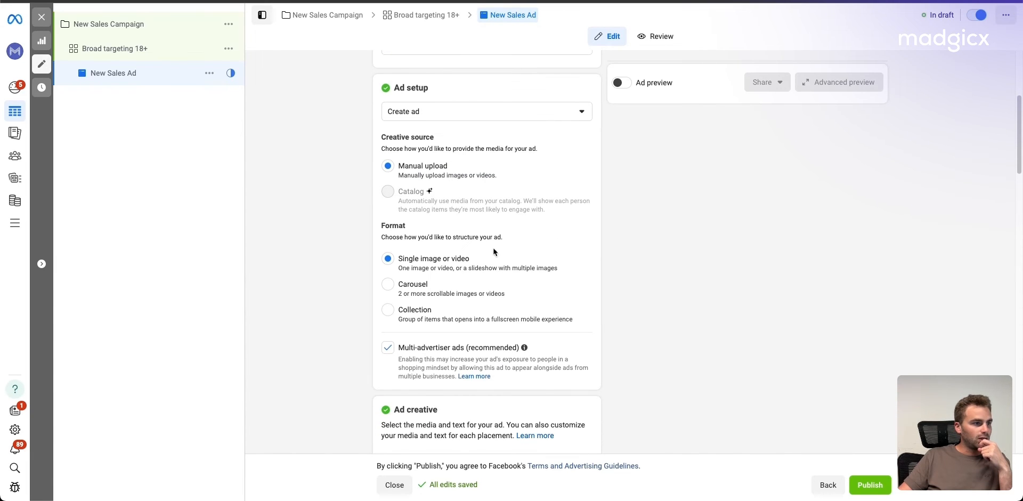
{"action": "scroll", "coordinate": [478, 262], "scroll_direction": "down", "scroll_amount": 2}
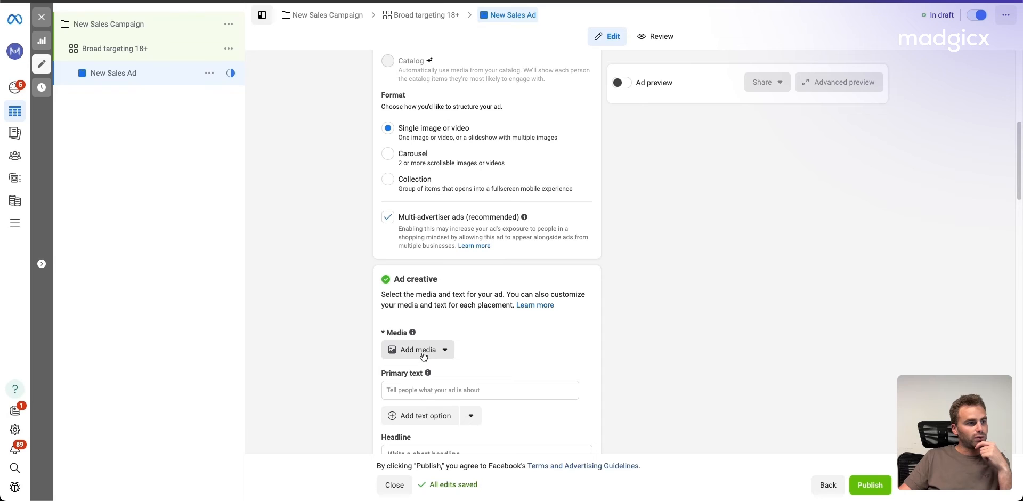
{"action": "left_click", "coordinate": [405, 301]}
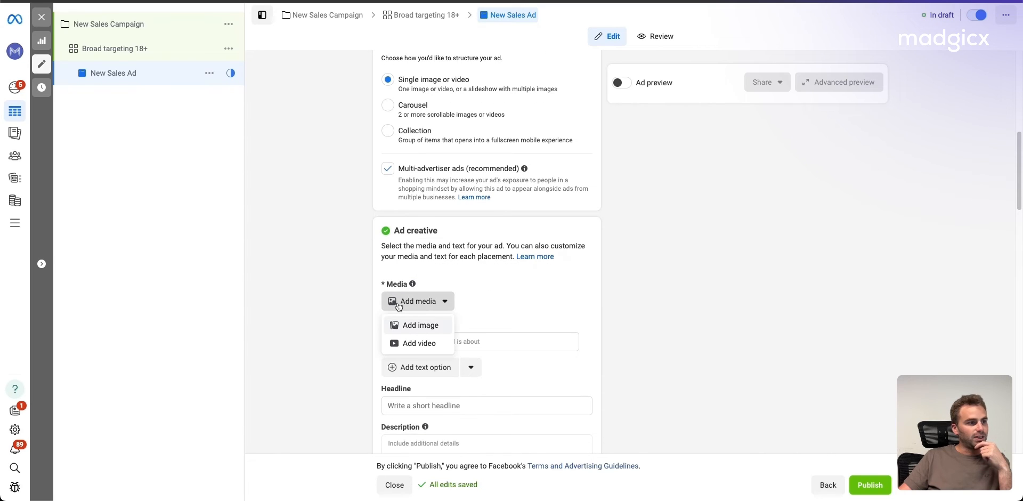
{"action": "left_click", "coordinate": [410, 324]}
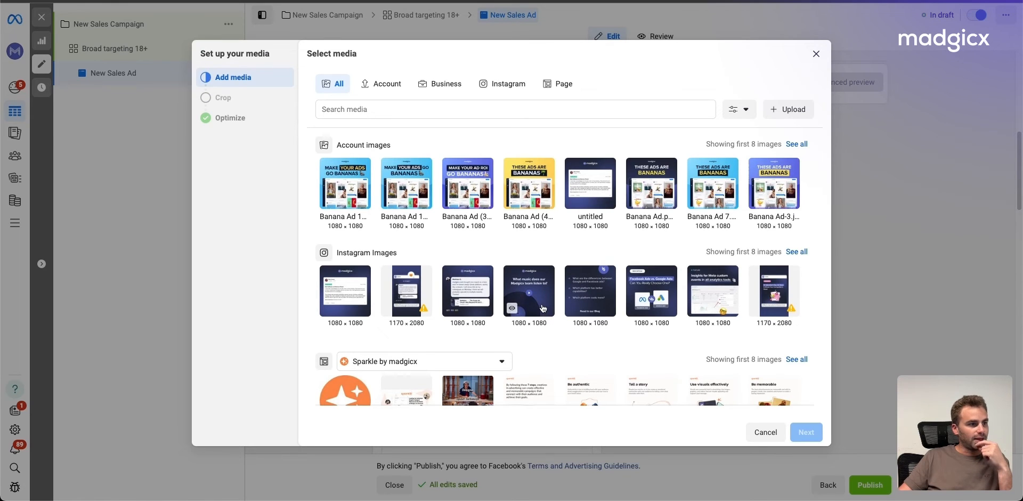
{"action": "scroll", "coordinate": [543, 308], "scroll_direction": "down", "scroll_amount": 2}
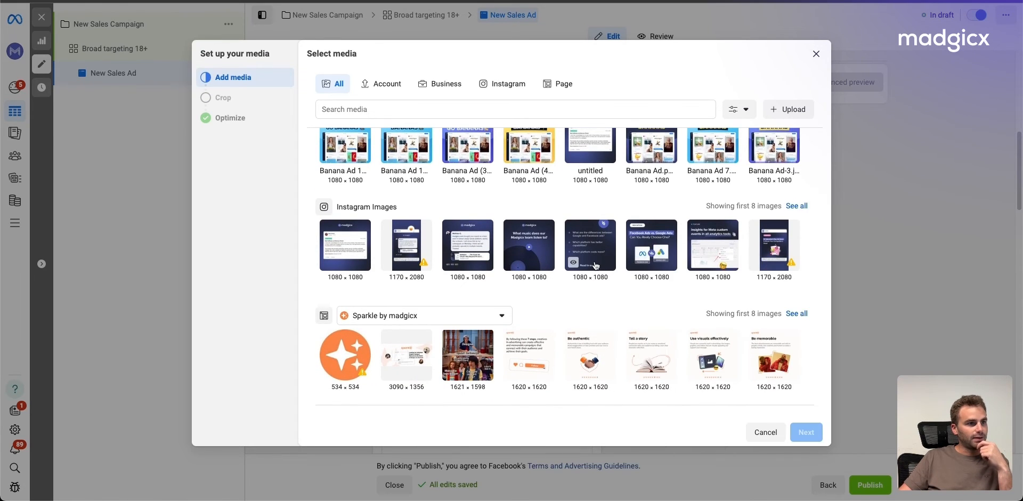
{"action": "left_click", "coordinate": [644, 257]}
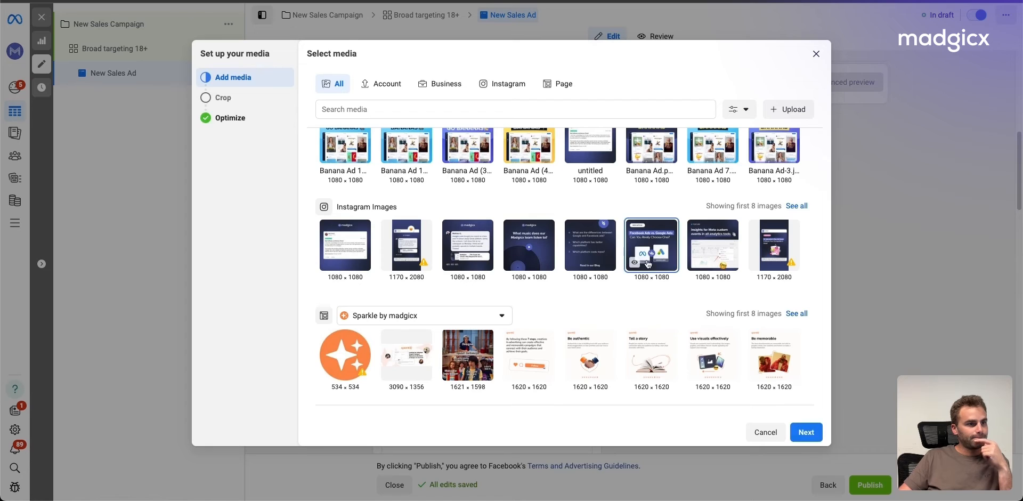
Step: Keep the recommended placement crops and the preset Advantage+ creative optimizations, and finish the media setup
{"action": "left_click", "coordinate": [806, 431]}
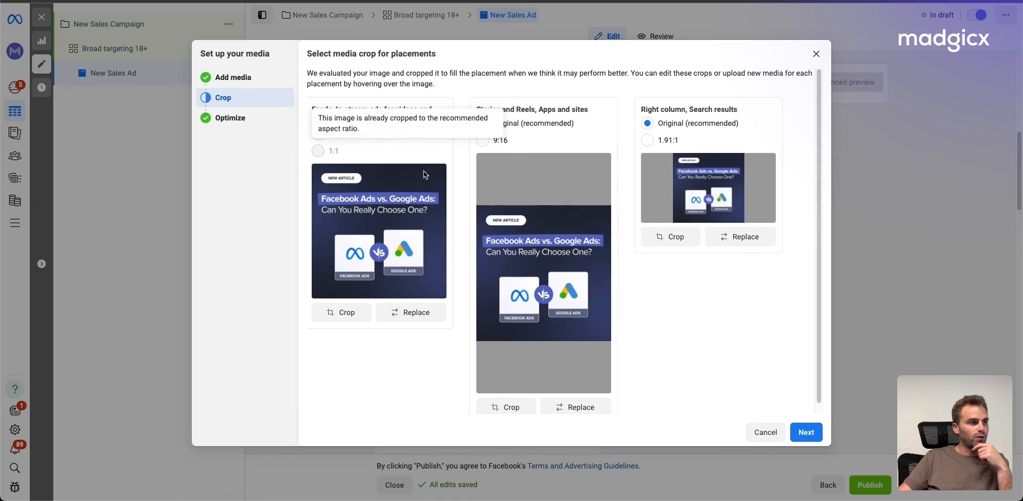
{"action": "left_click", "coordinate": [807, 438]}
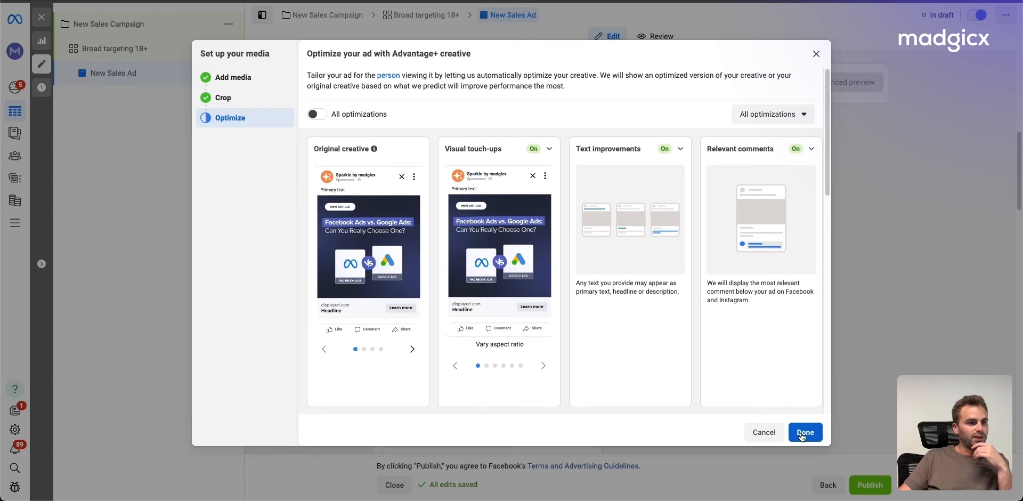
{"action": "left_click", "coordinate": [805, 432]}
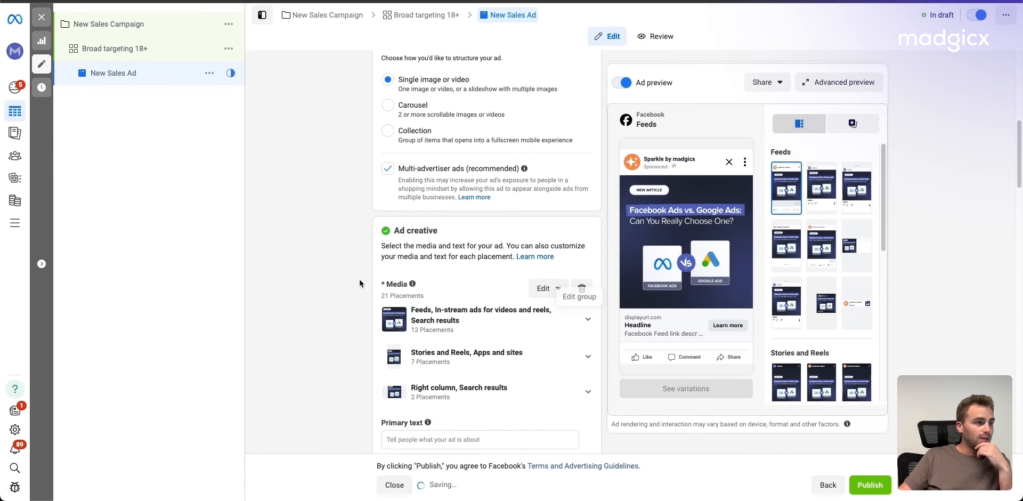
Step: Enter "test 123" as the ad's primary text
{"action": "scroll", "coordinate": [304, 281], "scroll_direction": "down", "scroll_amount": 3}
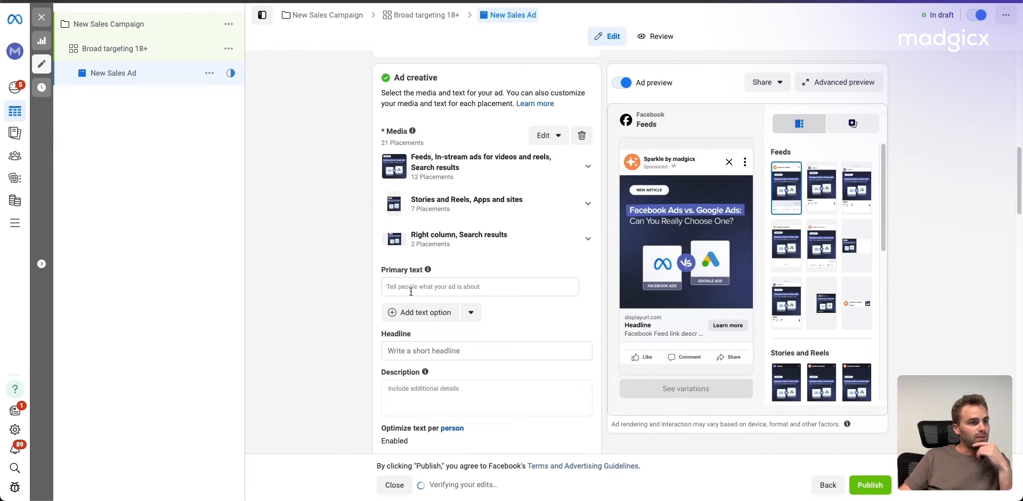
{"action": "left_click", "coordinate": [411, 292]}
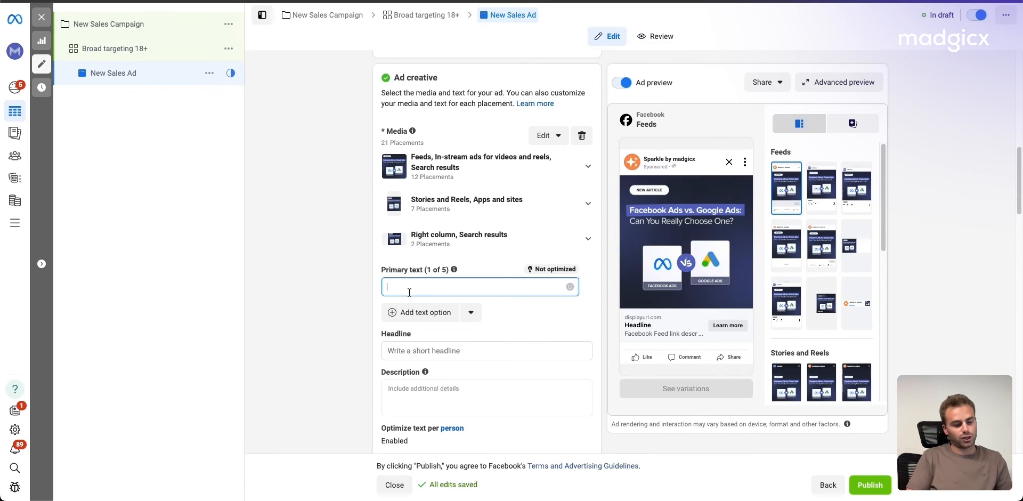
{"action": "type", "text": "test"}
{"action": "type", "text": "3"}
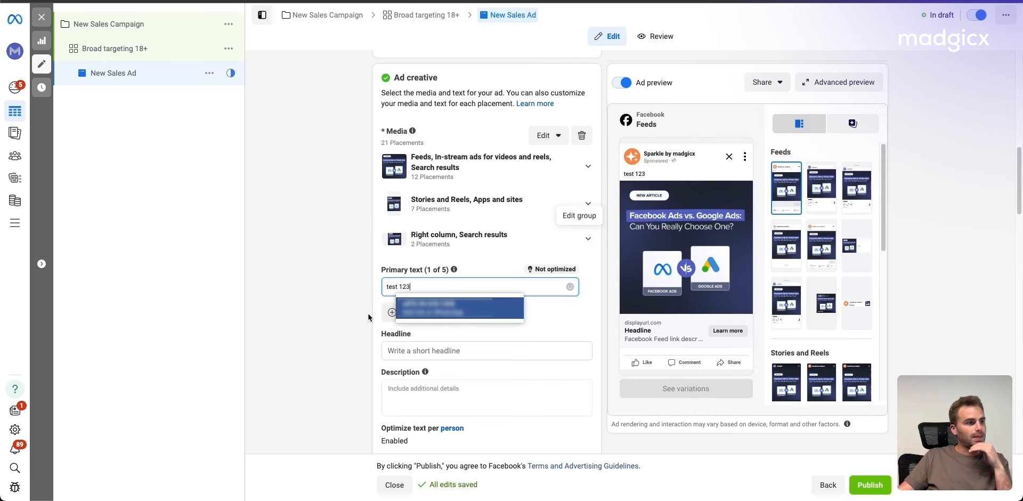
{"action": "left_click", "coordinate": [330, 316]}
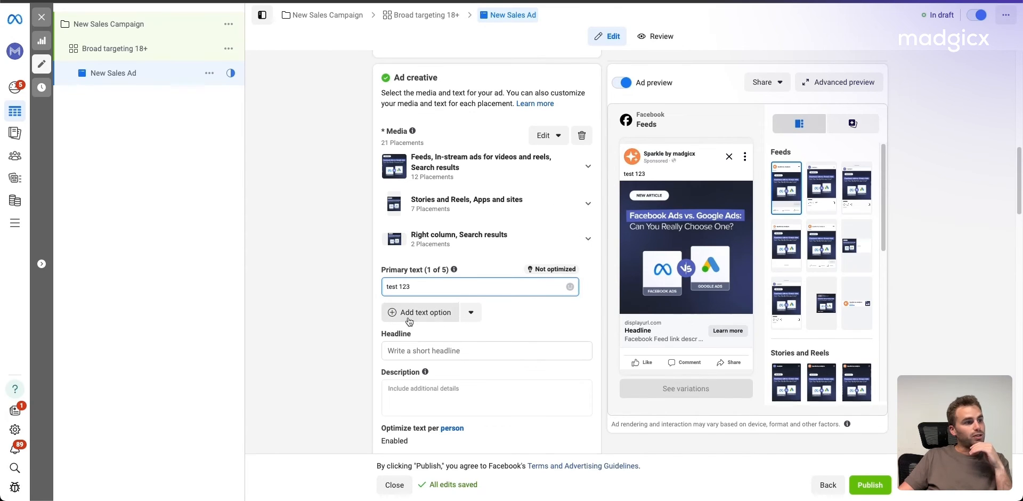
Step: Set the ad's headline to "123"
{"action": "scroll", "coordinate": [408, 326], "scroll_direction": "down", "scroll_amount": 1}
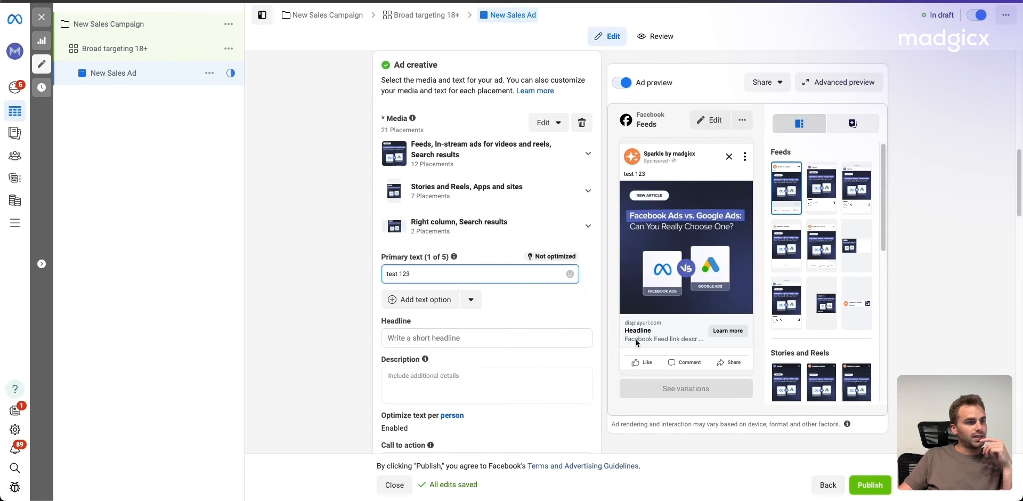
{"action": "left_click", "coordinate": [487, 341]}
{"action": "type", "text": "123"}
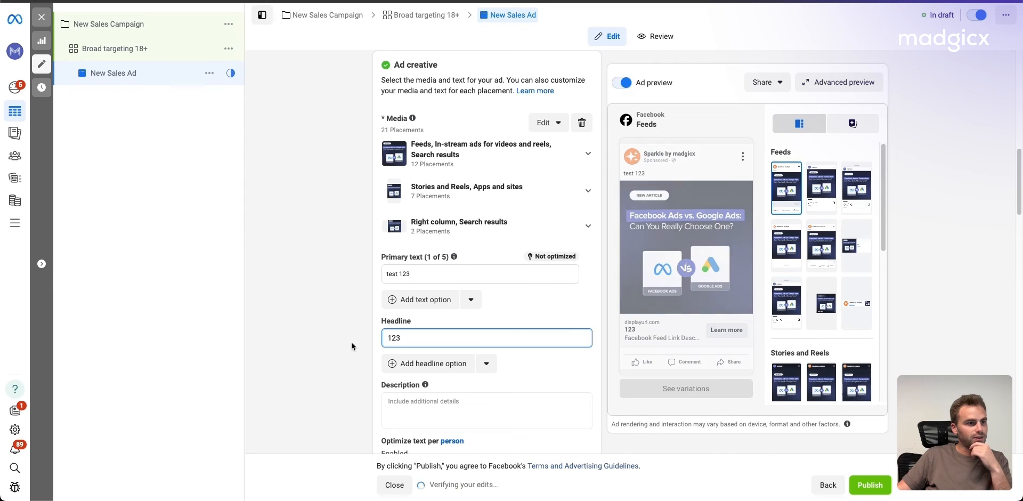
{"action": "left_click", "coordinate": [320, 343]}
Step: Enter "best ad ever by madgicx" as the ad's description
{"action": "left_click", "coordinate": [410, 401]}
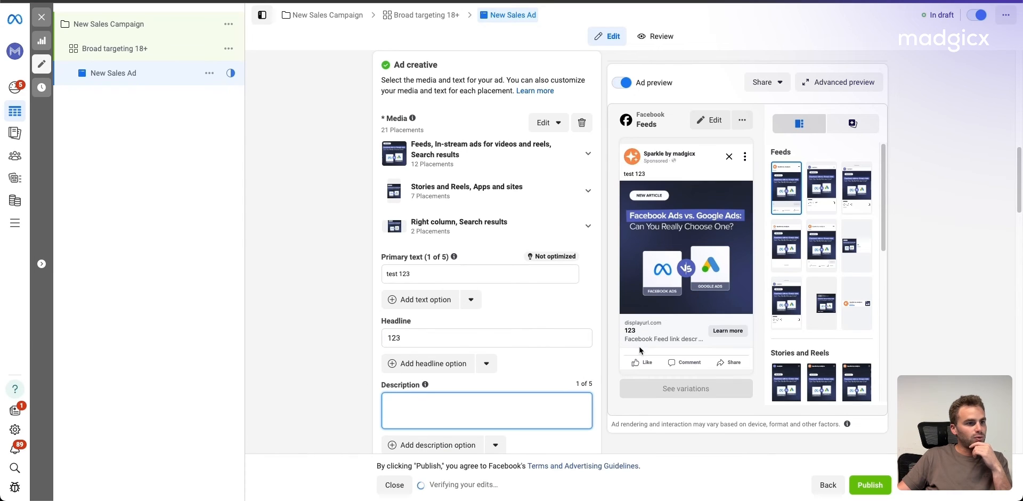
{"action": "type", "text": "best"}
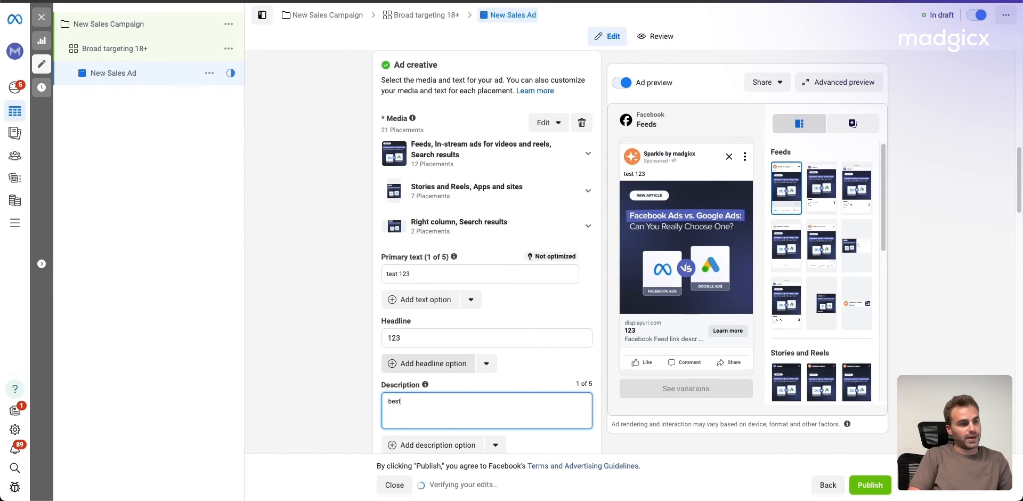
{"action": "type", "text": " ad ever "}
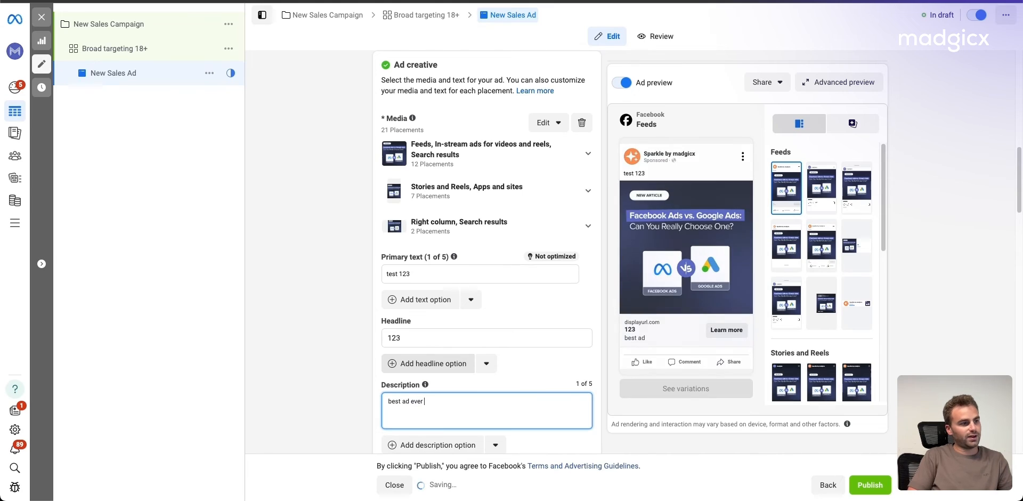
{"action": "type", "text": "by madgicx"}
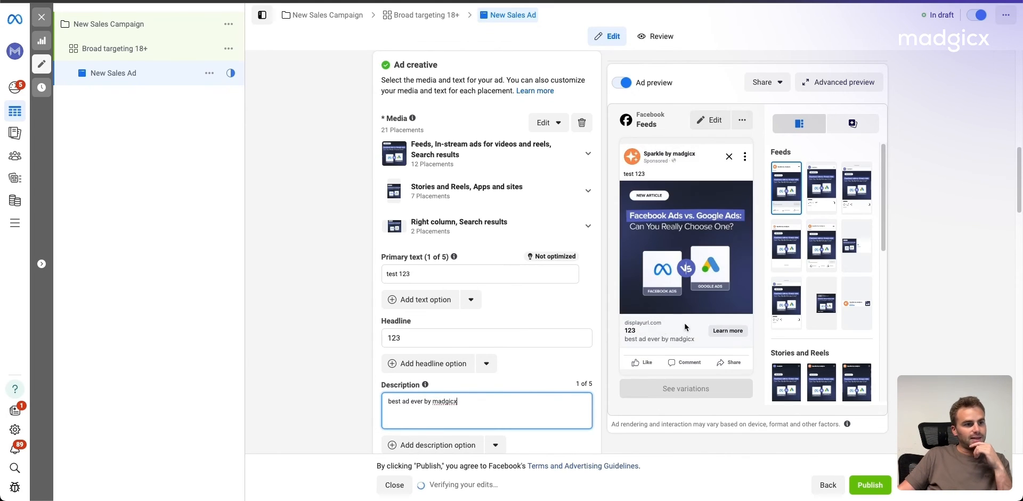
{"action": "scroll", "coordinate": [329, 378], "scroll_direction": "down", "scroll_amount": 2}
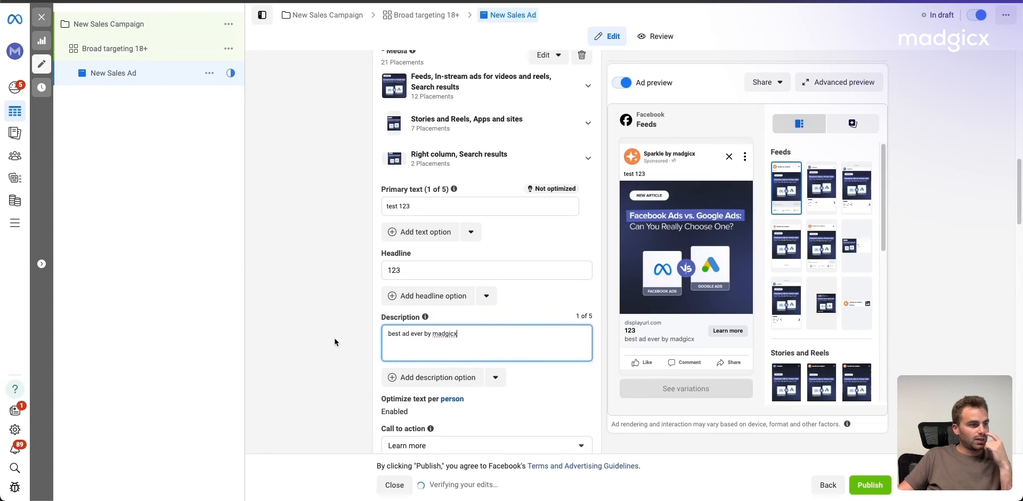
{"action": "scroll", "coordinate": [334, 337], "scroll_direction": "down", "scroll_amount": 2}
{"action": "left_click", "coordinate": [347, 327]}
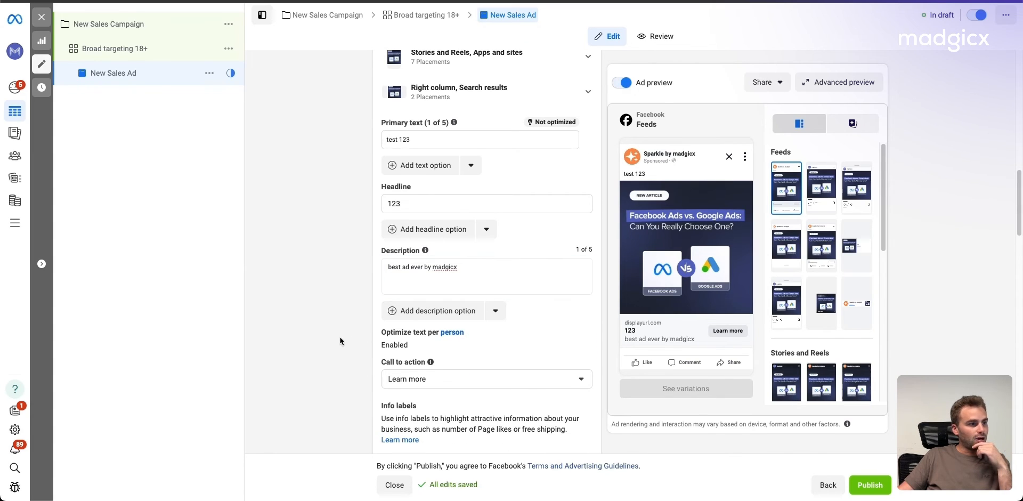
Step: Change the ad's call to action to Order now
{"action": "scroll", "coordinate": [341, 338], "scroll_direction": "down", "scroll_amount": 2}
{"action": "left_click", "coordinate": [439, 318]}
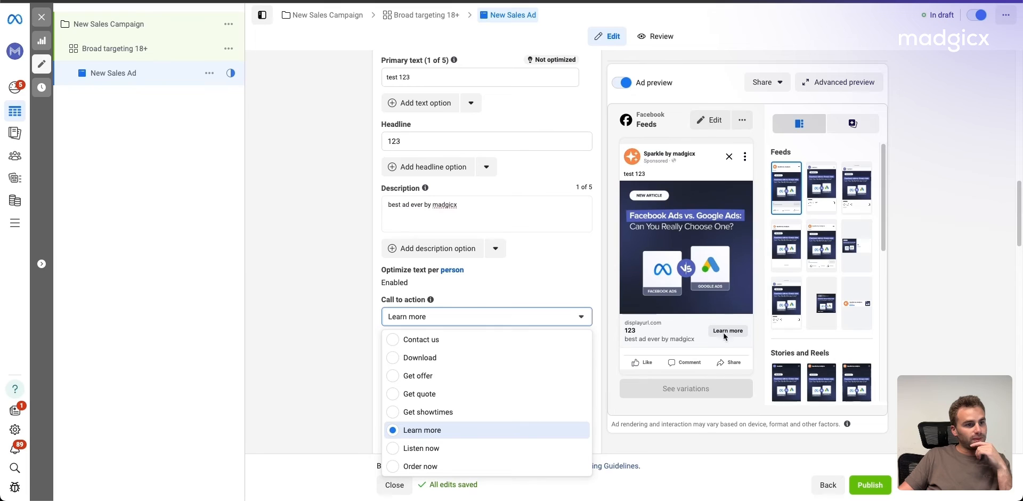
{"action": "left_click", "coordinate": [436, 468]}
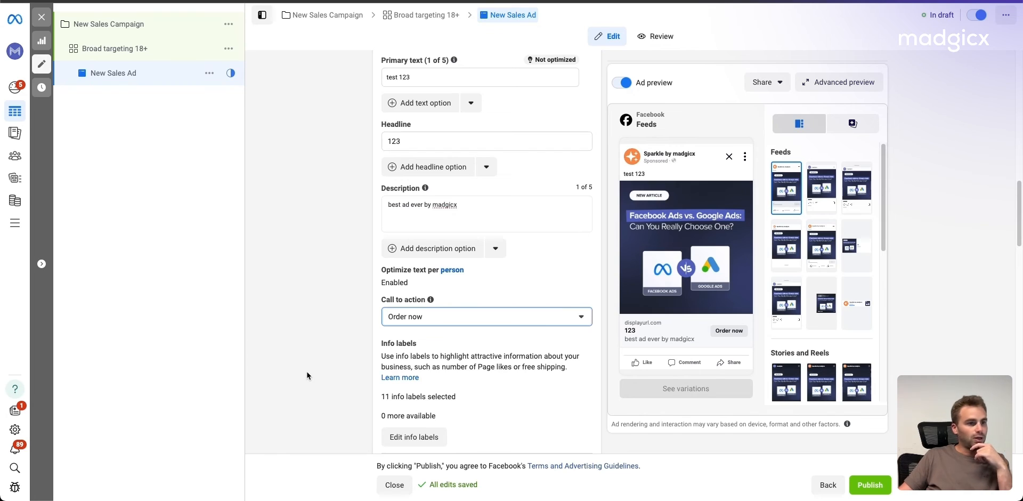
Step: Go to the ad's Destination settings and open the website URL for entry
{"action": "scroll", "coordinate": [307, 376], "scroll_direction": "down", "scroll_amount": 5}
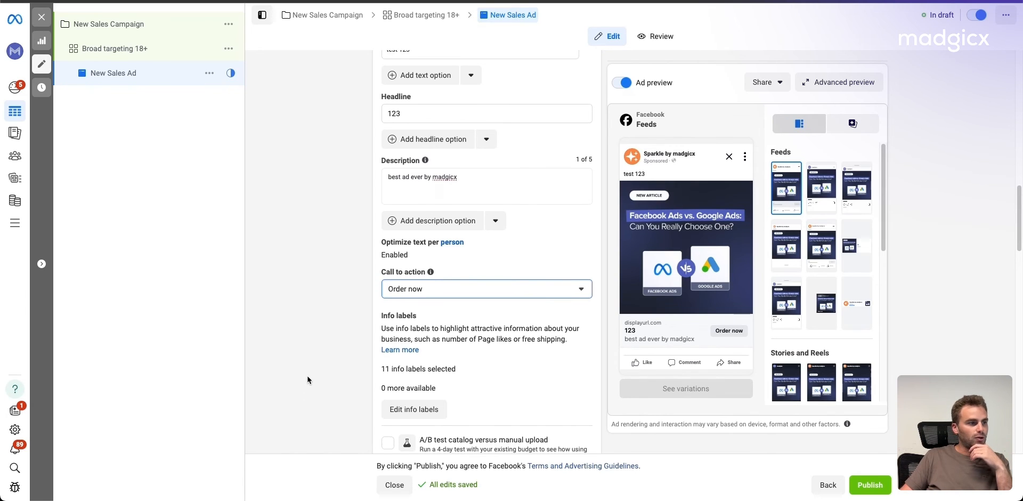
{"action": "scroll", "coordinate": [362, 359], "scroll_direction": "down", "scroll_amount": 8}
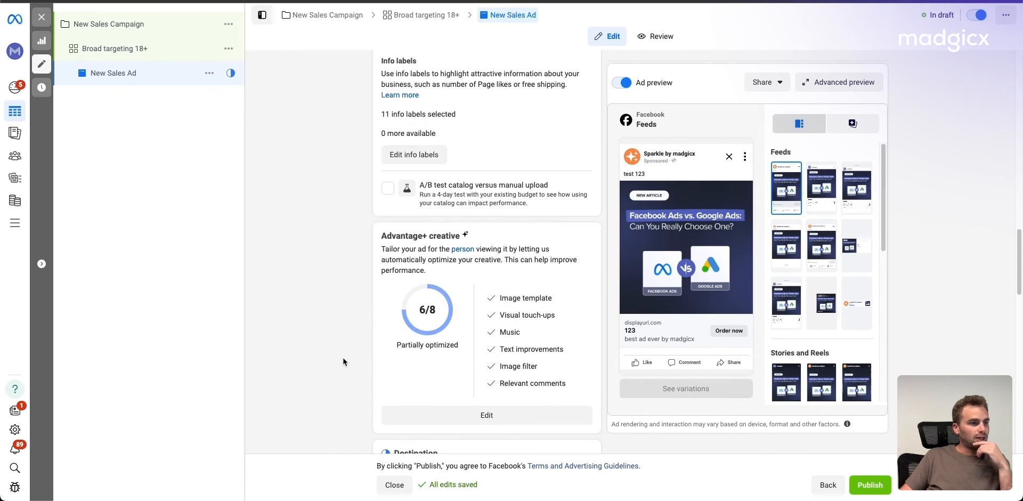
{"action": "scroll", "coordinate": [344, 357], "scroll_direction": "down", "scroll_amount": 1}
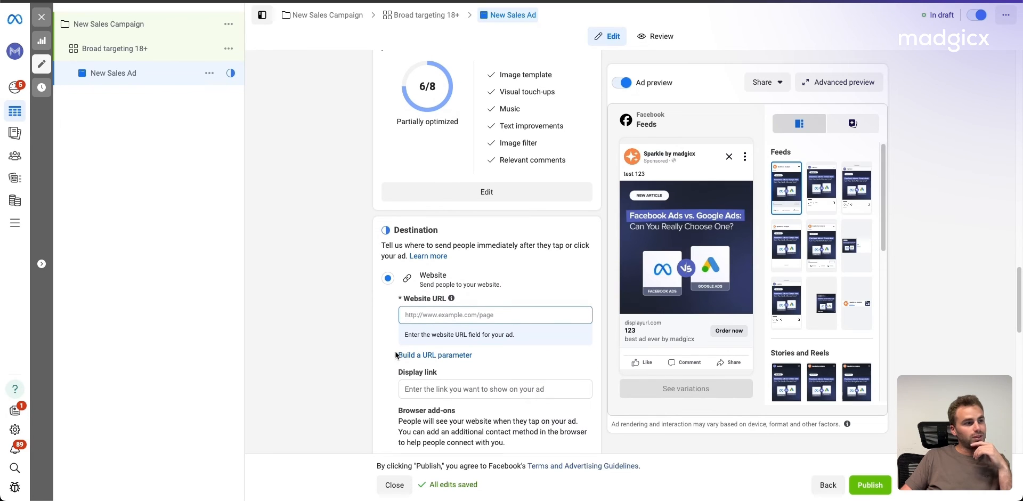
{"action": "left_click", "coordinate": [450, 317]}
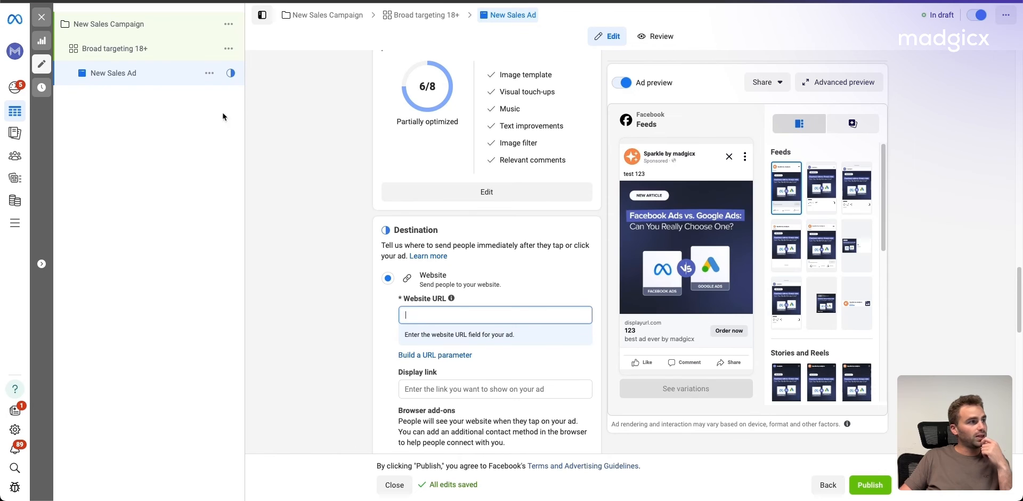
Step: Switch to a new browser tab, open the Madgicx website and go to its Automation page
{"action": "key", "text": "super+t"}
{"action": "type", "text": "madgicx"}
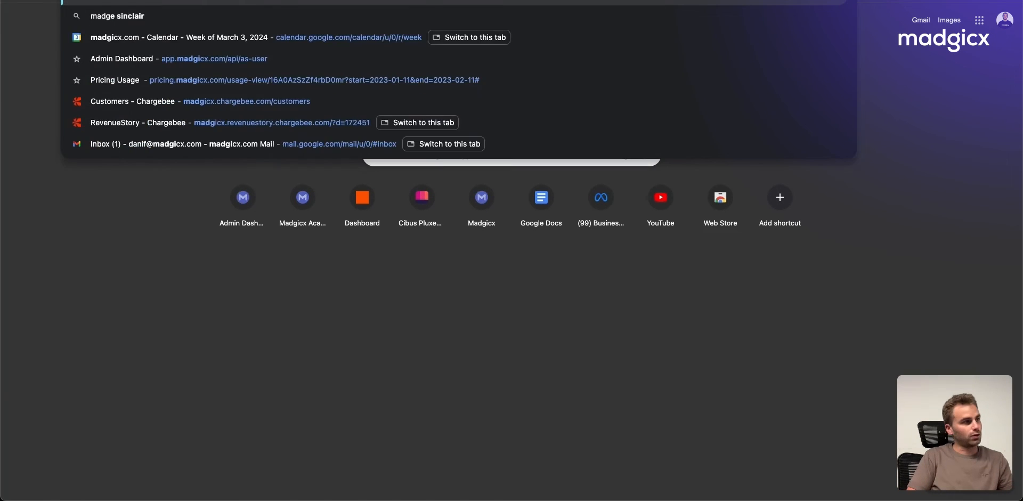
{"action": "key", "text": "Return"}
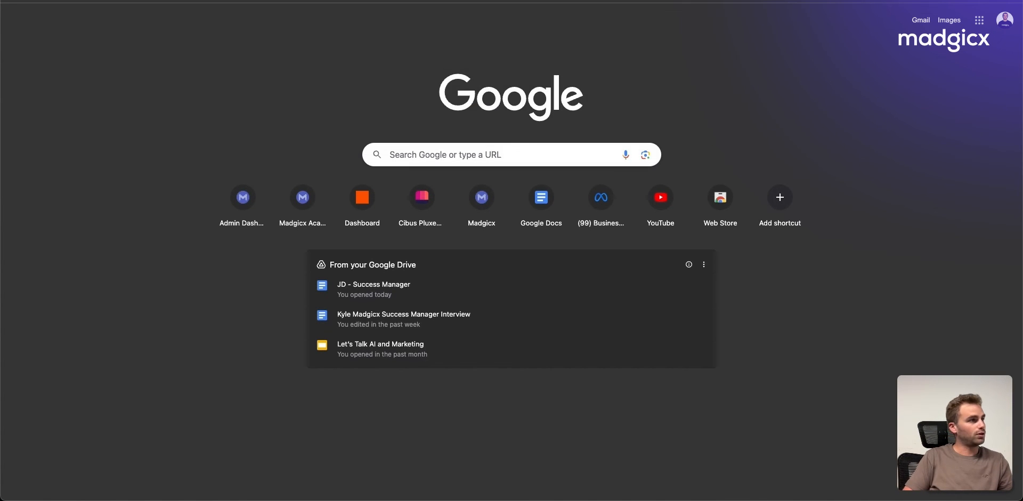
{"action": "mouse_move", "coordinate": [282, 31]}
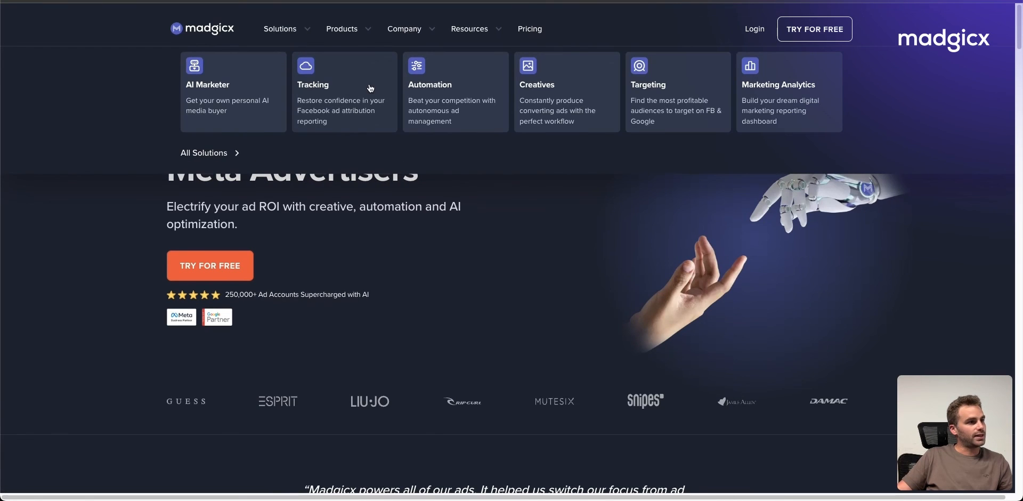
{"action": "left_click", "coordinate": [486, 94]}
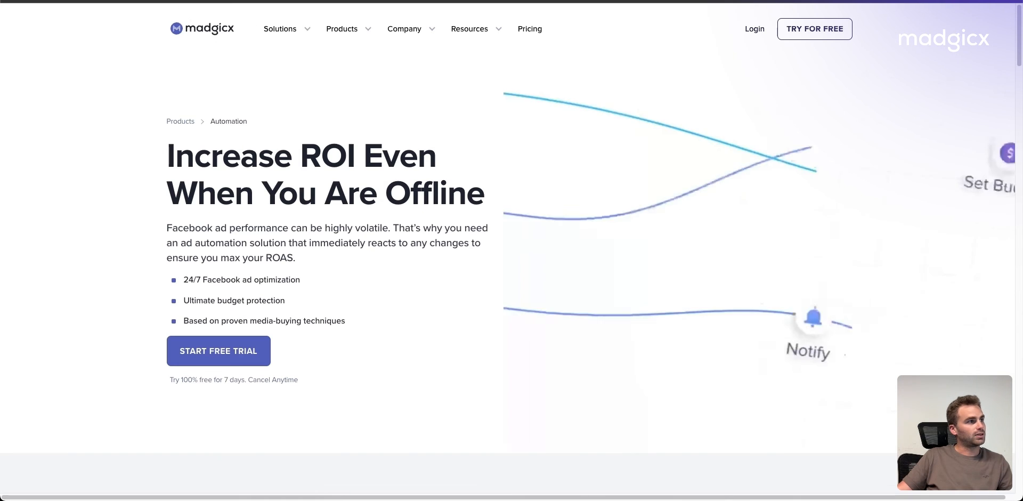
Step: Copy the Madgicx Automation page's address, return to Ads Manager and paste it as the ad's website URL
{"action": "right_click", "coordinate": [181, 2]}
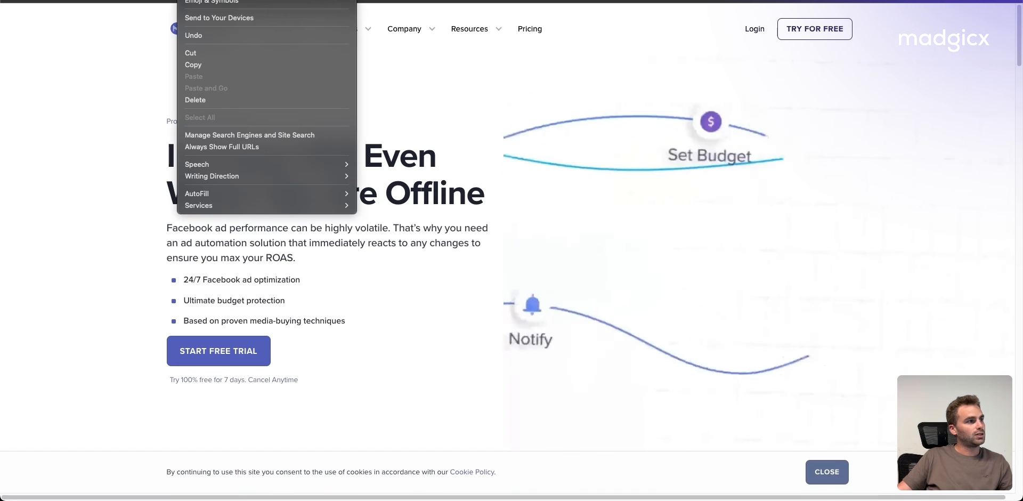
{"action": "left_click", "coordinate": [217, 63]}
{"action": "left_click", "coordinate": [176, 1]}
{"action": "right_click", "coordinate": [435, 314]}
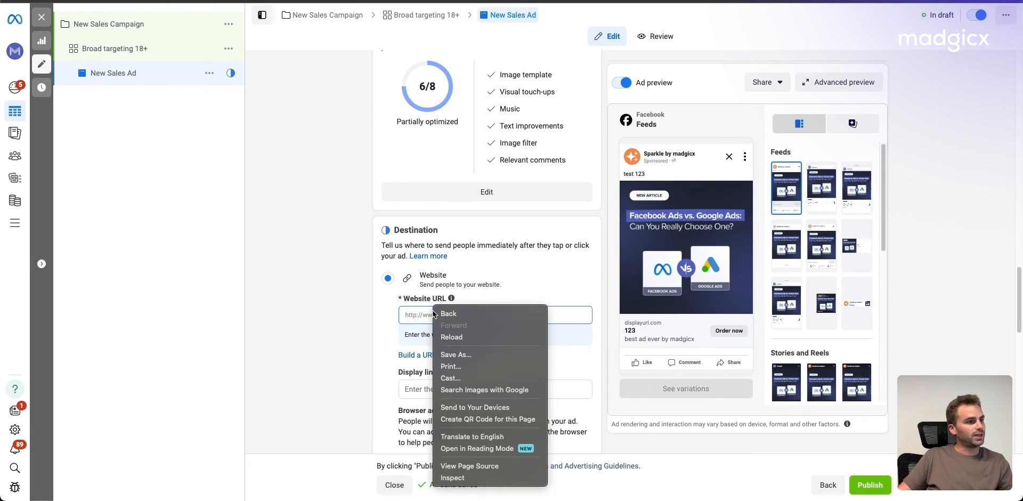
{"action": "left_click", "coordinate": [417, 318]}
{"action": "right_click", "coordinate": [418, 313]}
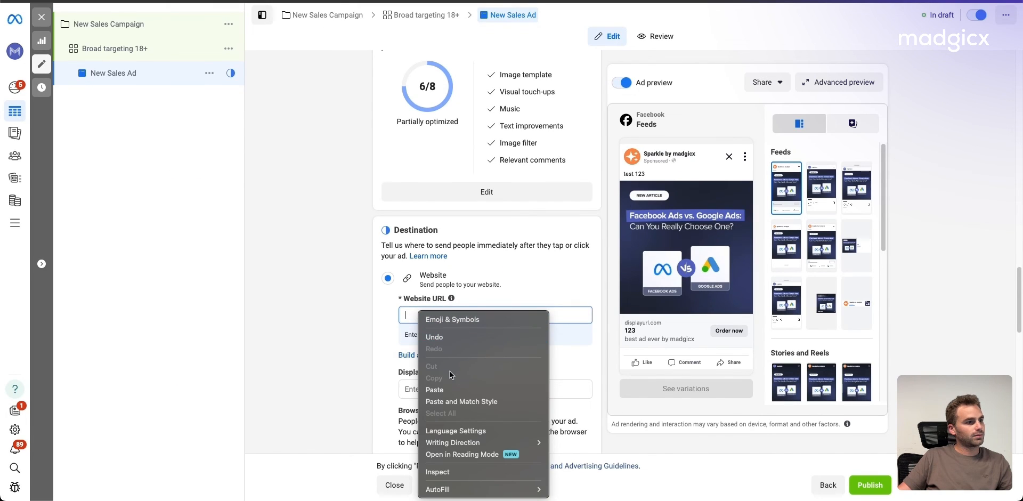
{"action": "left_click", "coordinate": [449, 390]}
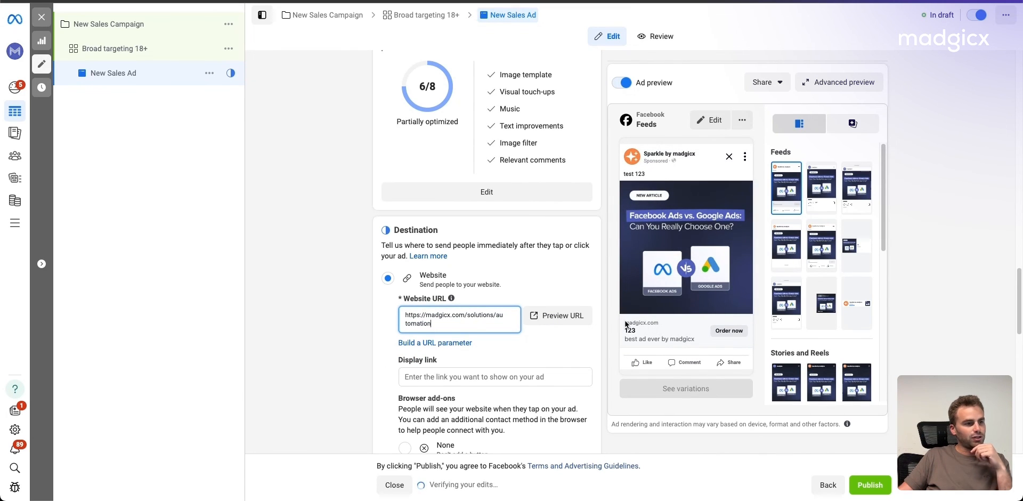
Step: Enter MADGICX.COM as the ad's display link
{"action": "left_click", "coordinate": [477, 379]}
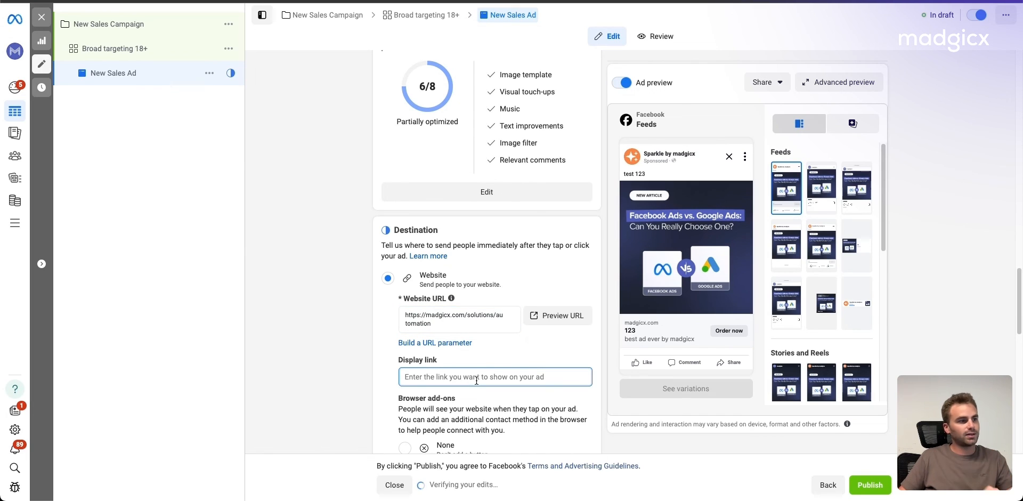
{"action": "type", "text": "MADGICX"}
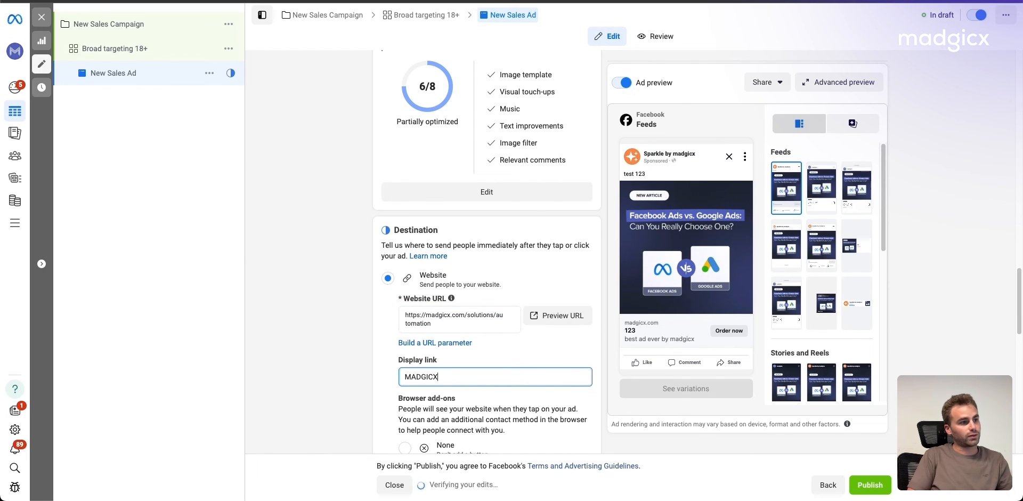
{"action": "type", "text": ">C"}
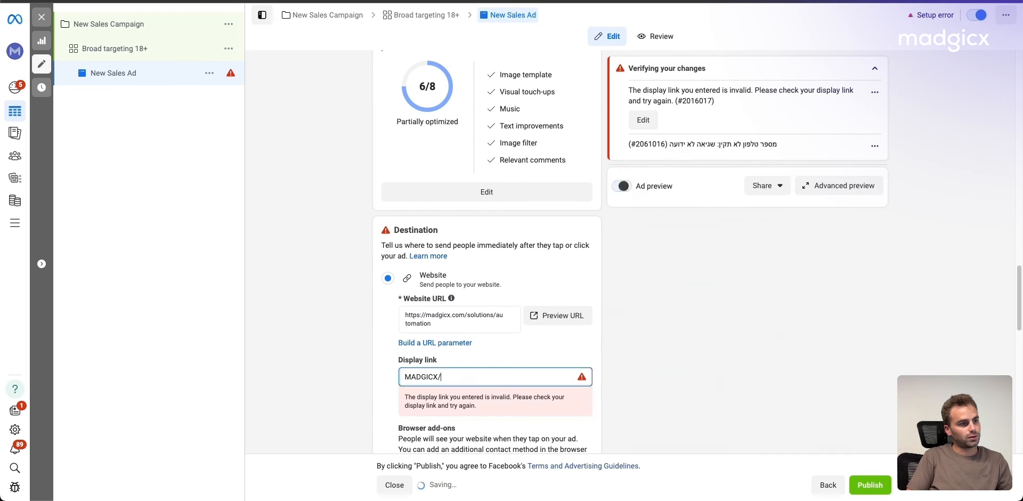
{"action": "type", "text": "OM"}
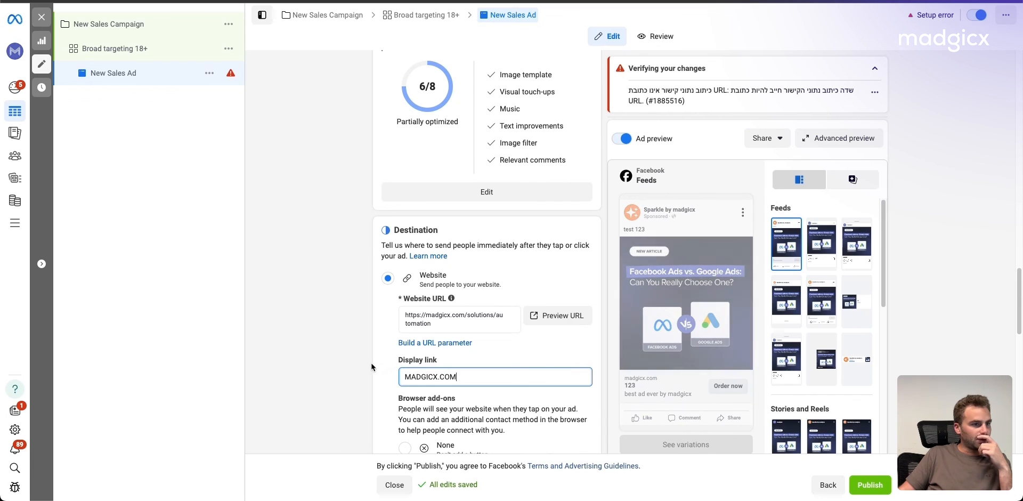
Step: Change the ad's browser add-on to None and go to the Tracking settings
{"action": "scroll", "coordinate": [344, 367], "scroll_direction": "down", "scroll_amount": 1}
{"action": "scroll", "coordinate": [342, 372], "scroll_direction": "down", "scroll_amount": 5}
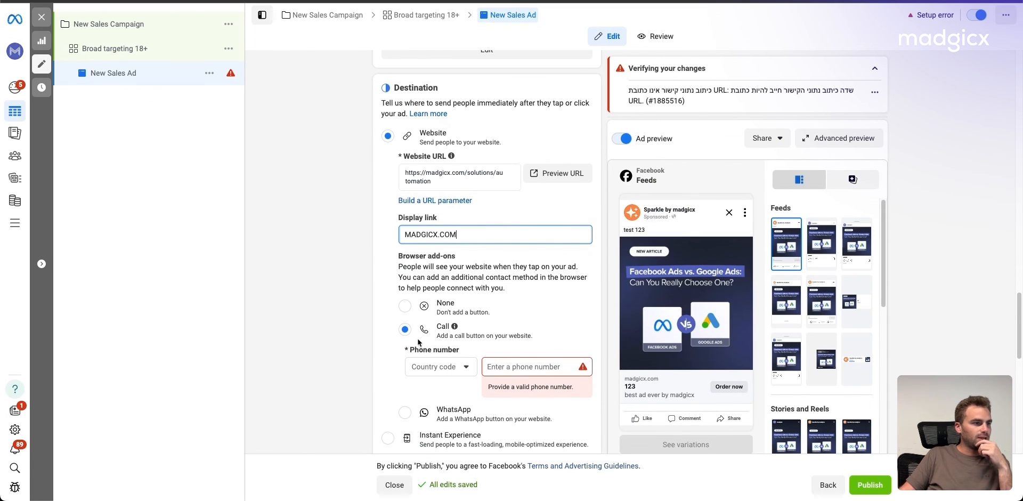
{"action": "left_click", "coordinate": [405, 306]}
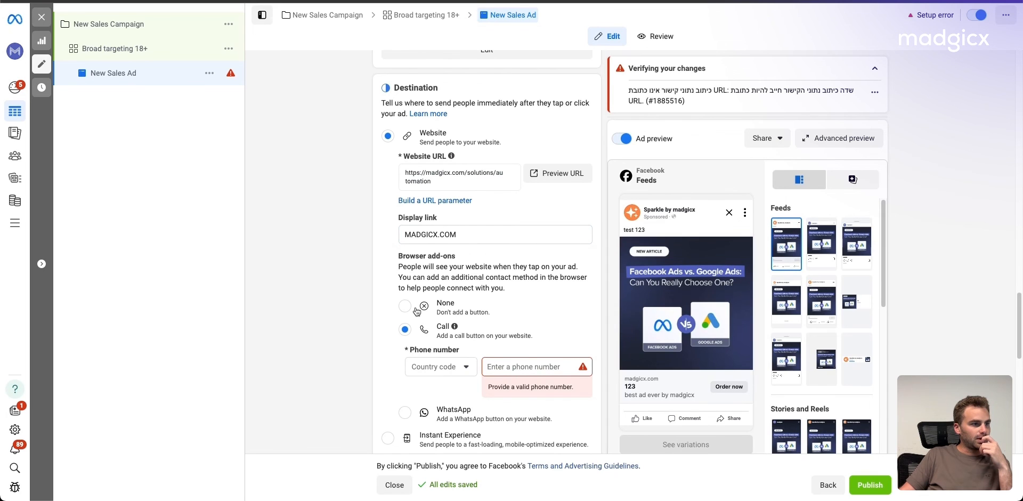
{"action": "scroll", "coordinate": [375, 352], "scroll_direction": "down", "scroll_amount": 6}
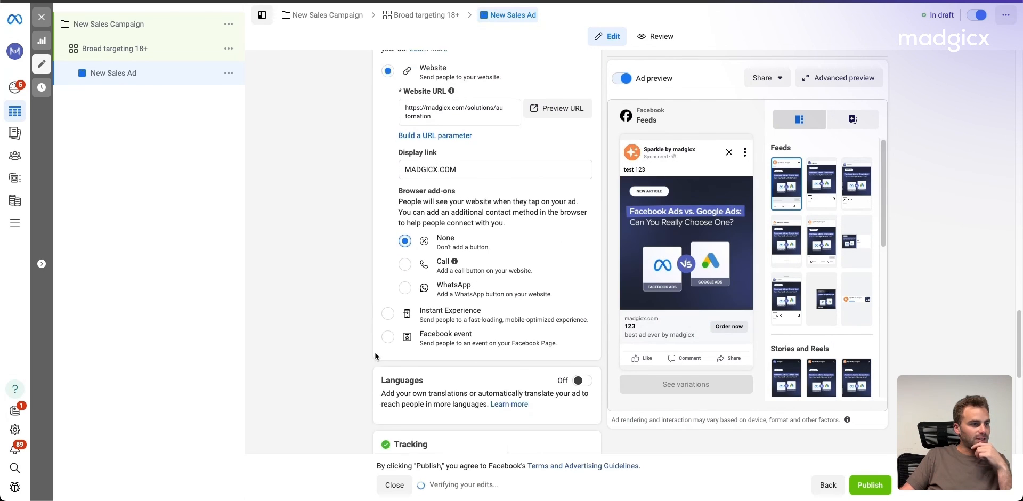
{"action": "scroll", "coordinate": [363, 356], "scroll_direction": "down", "scroll_amount": 12}
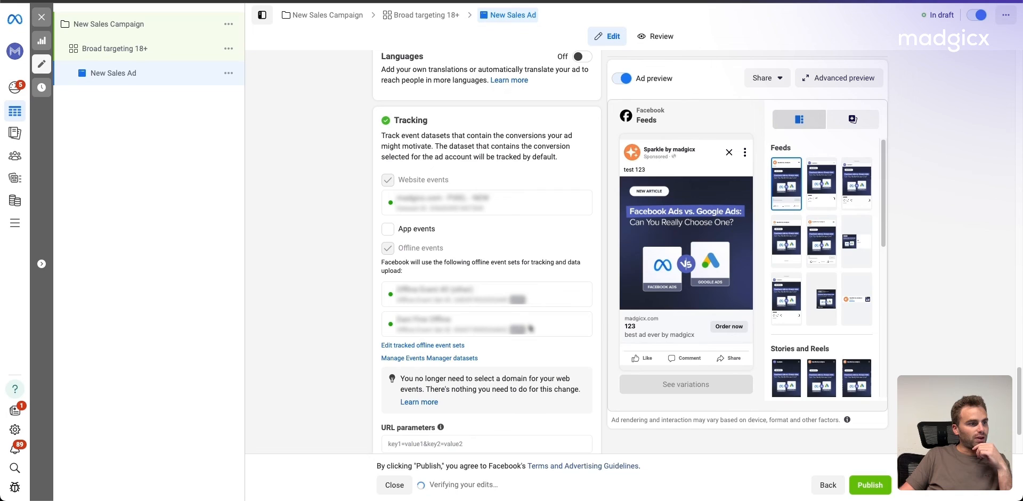